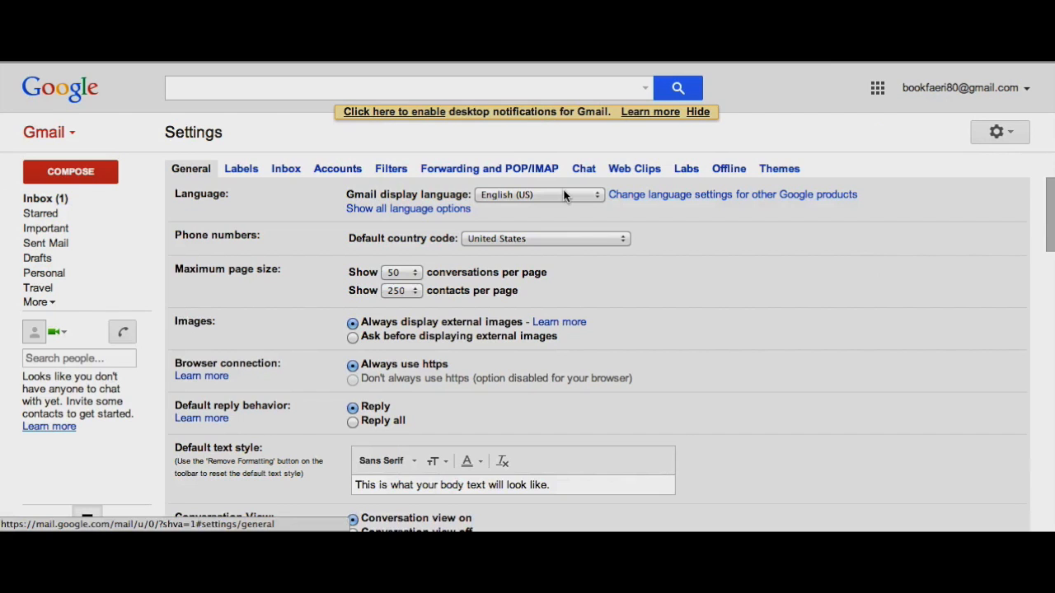
pyautogui.scroll(-3, 822, 272)
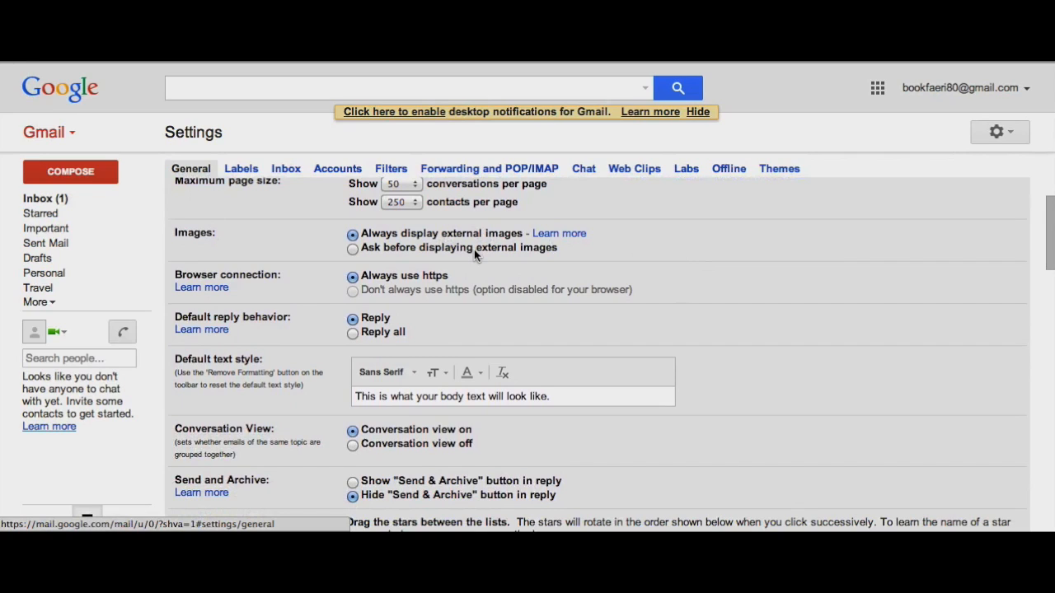
pyautogui.scroll(-3, 623, 247)
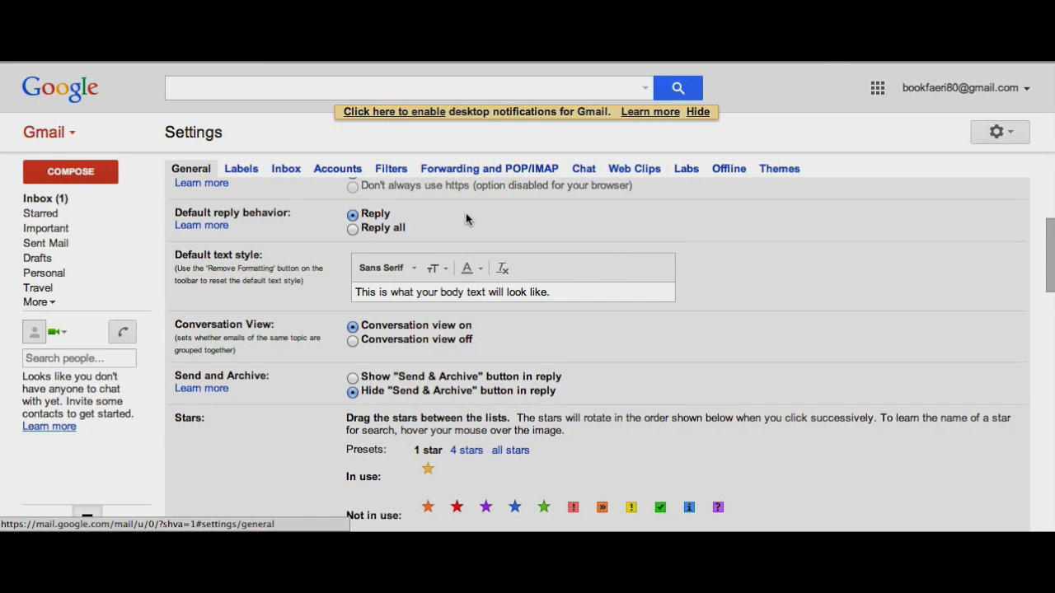
pyautogui.scroll(-1, 667, 242)
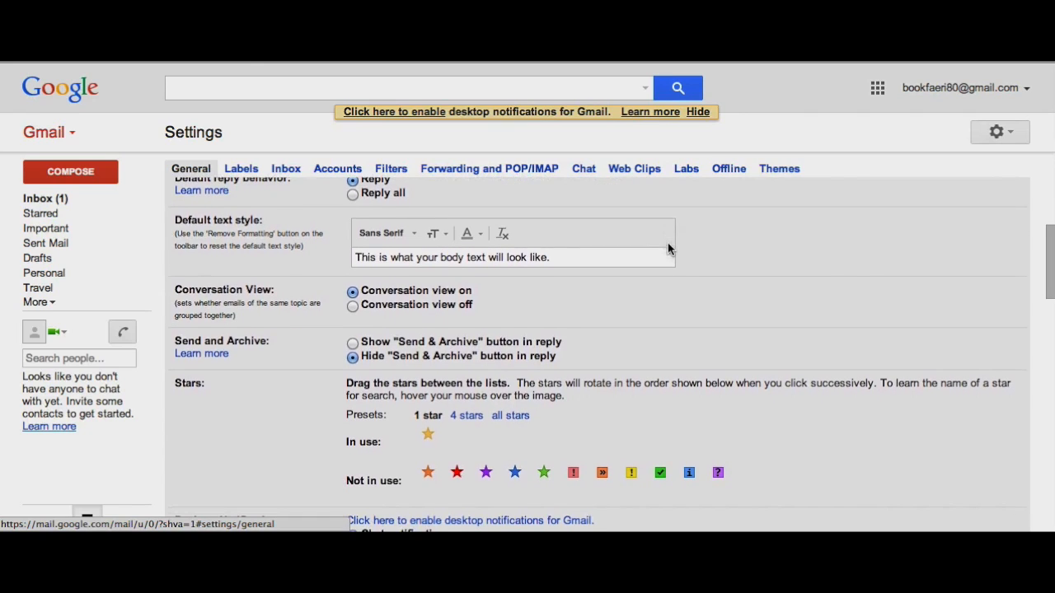
pyautogui.click(415, 236)
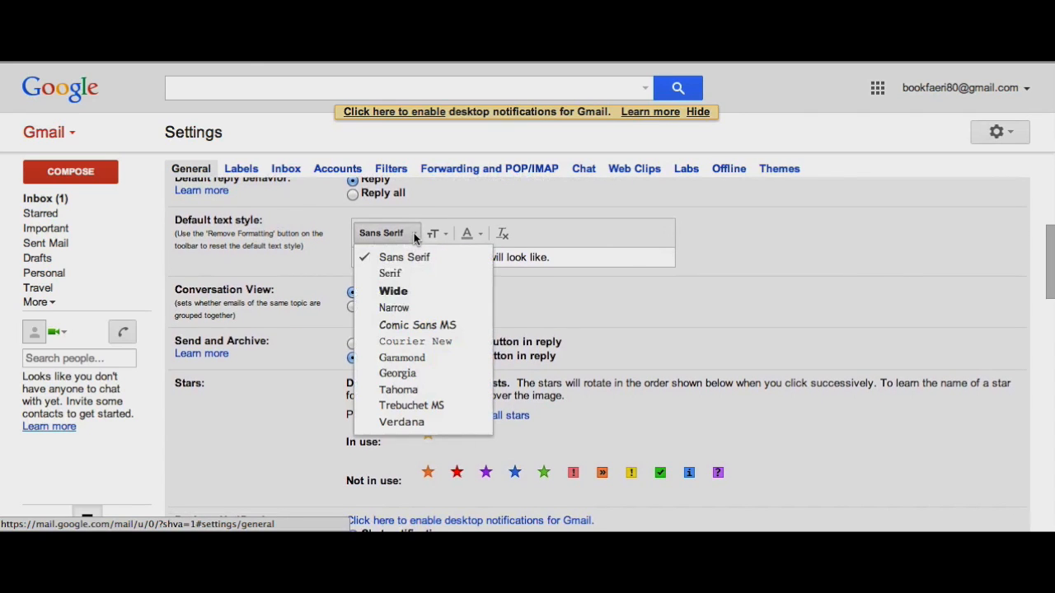
pyautogui.click(404, 327)
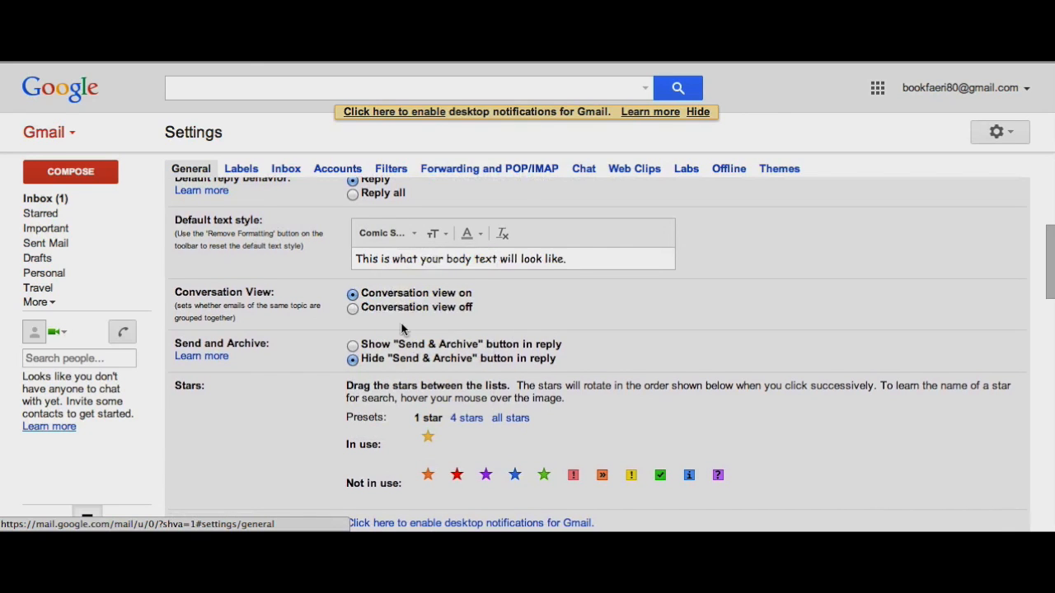
pyautogui.click(446, 234)
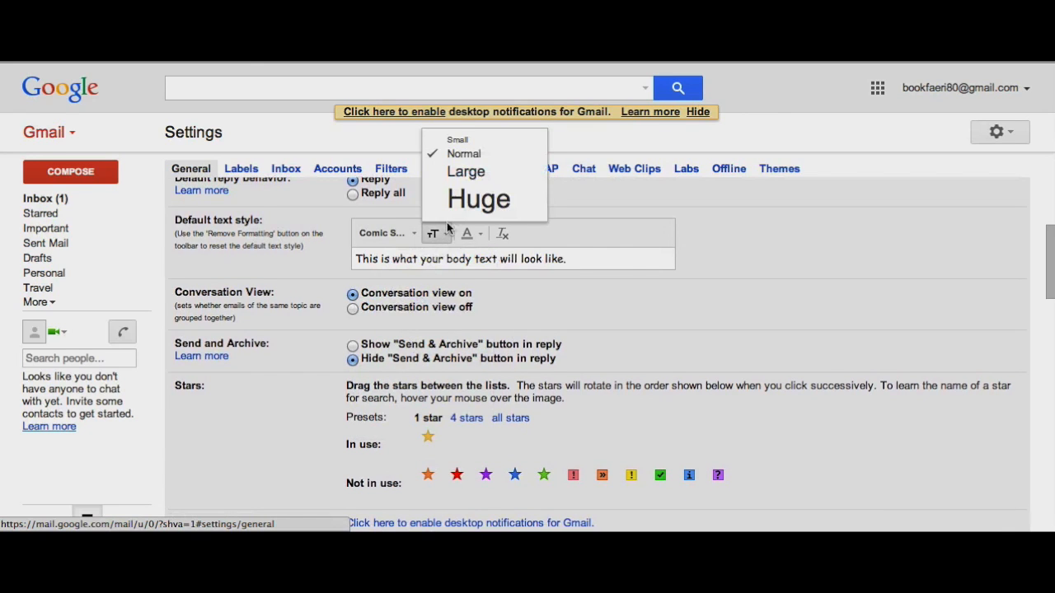
pyautogui.click(466, 171)
pyautogui.click(471, 238)
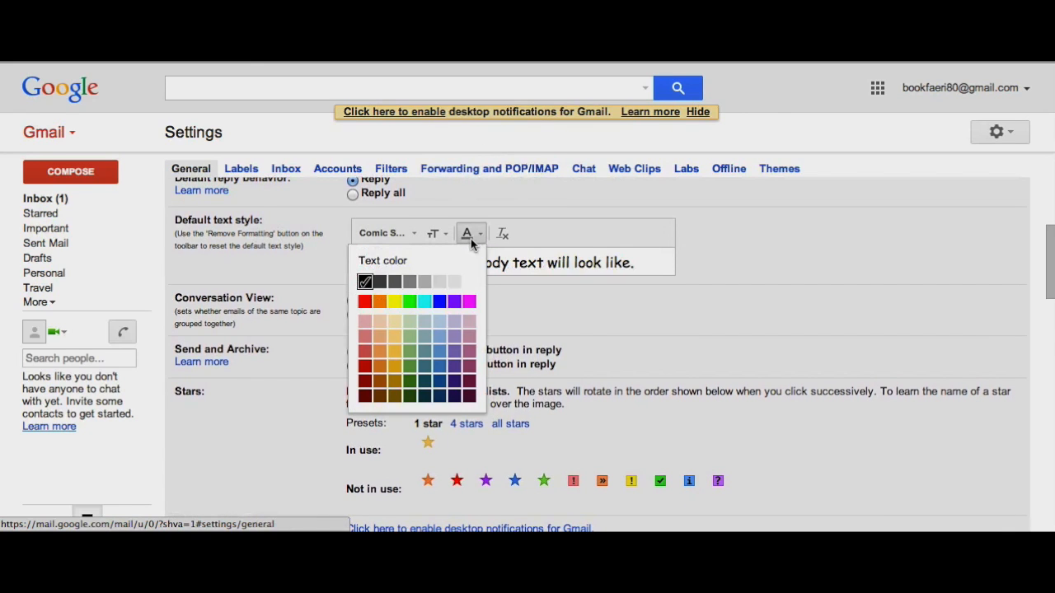
pyautogui.click(440, 303)
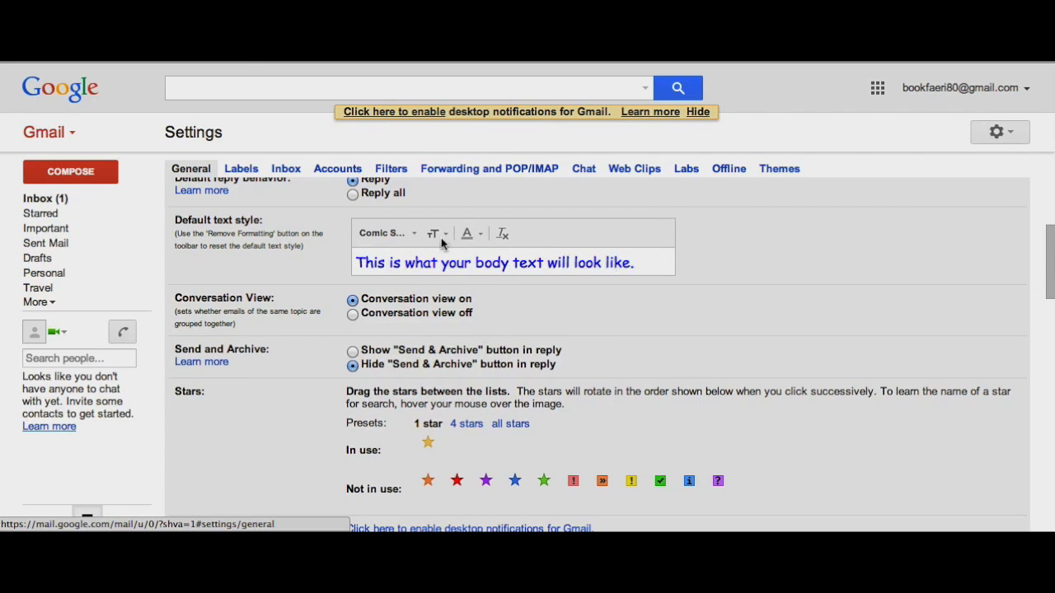
pyautogui.click(503, 236)
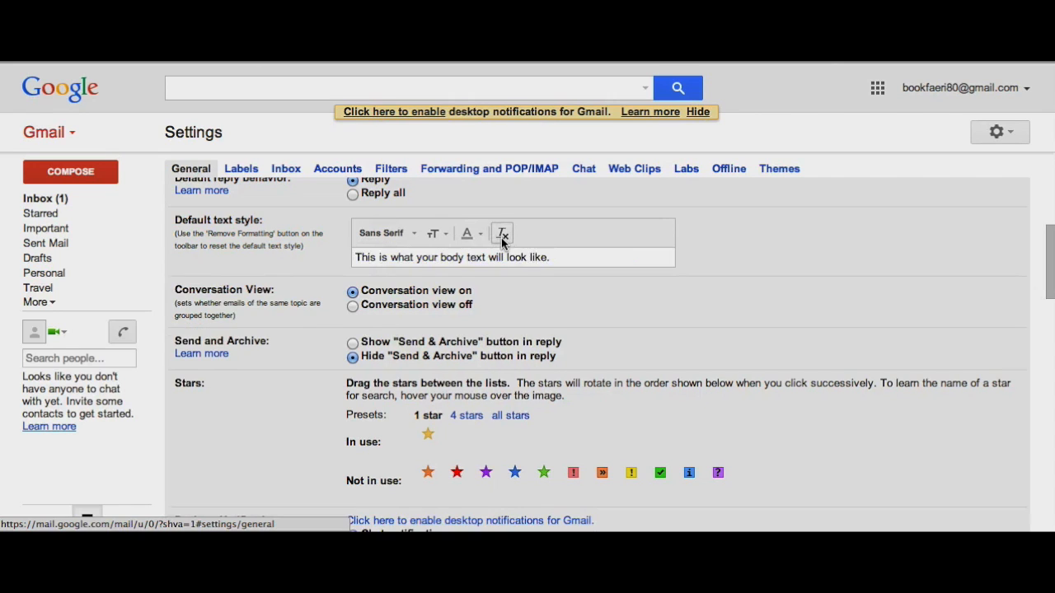
pyautogui.scroll(-2, 537, 260)
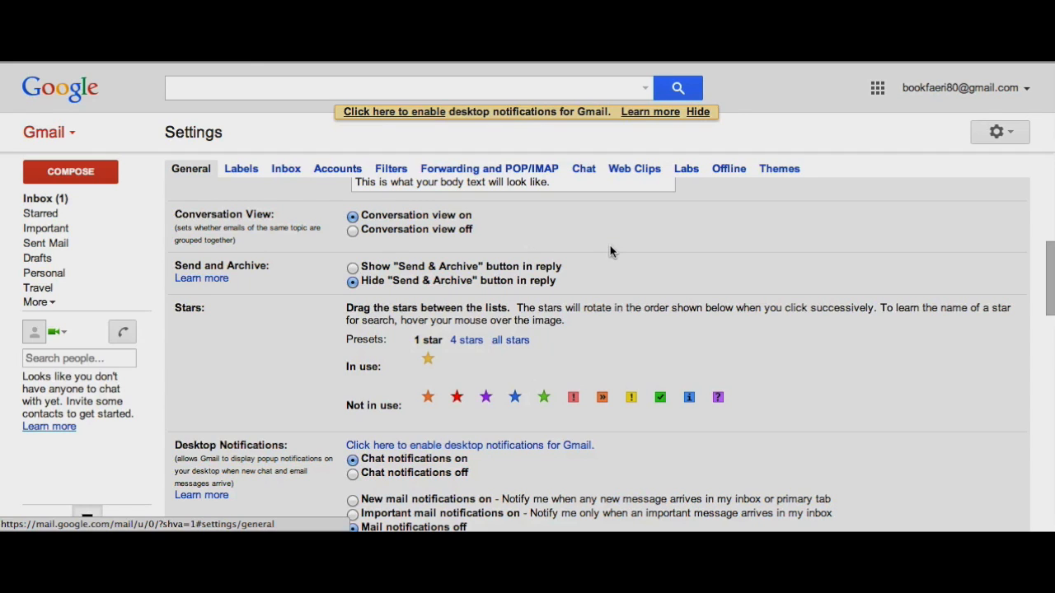
pyautogui.scroll(-2, 609, 251)
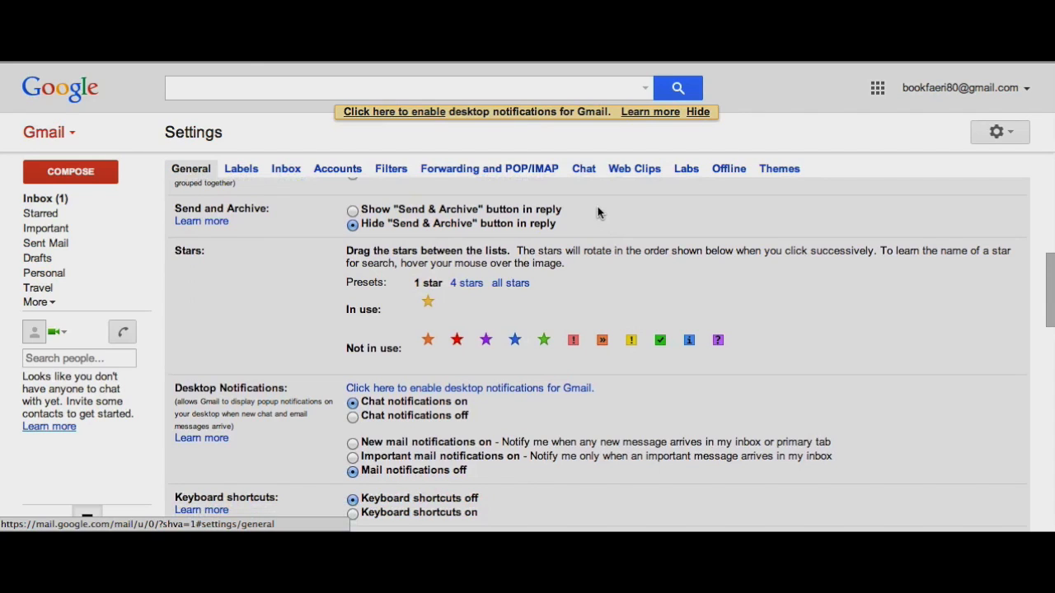
pyautogui.scroll(-1, 603, 245)
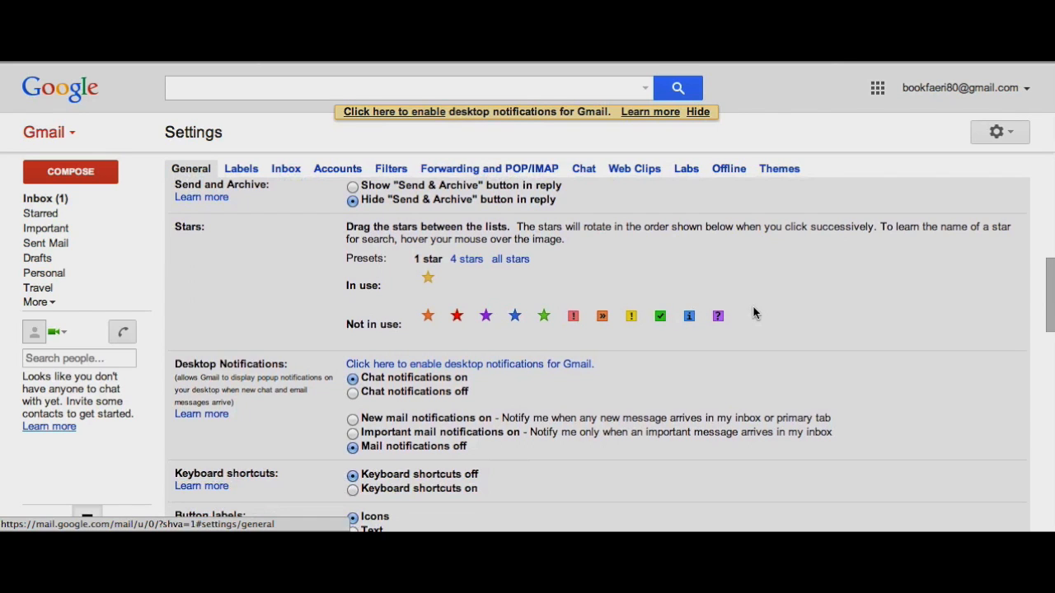
pyautogui.scroll(-5, 754, 313)
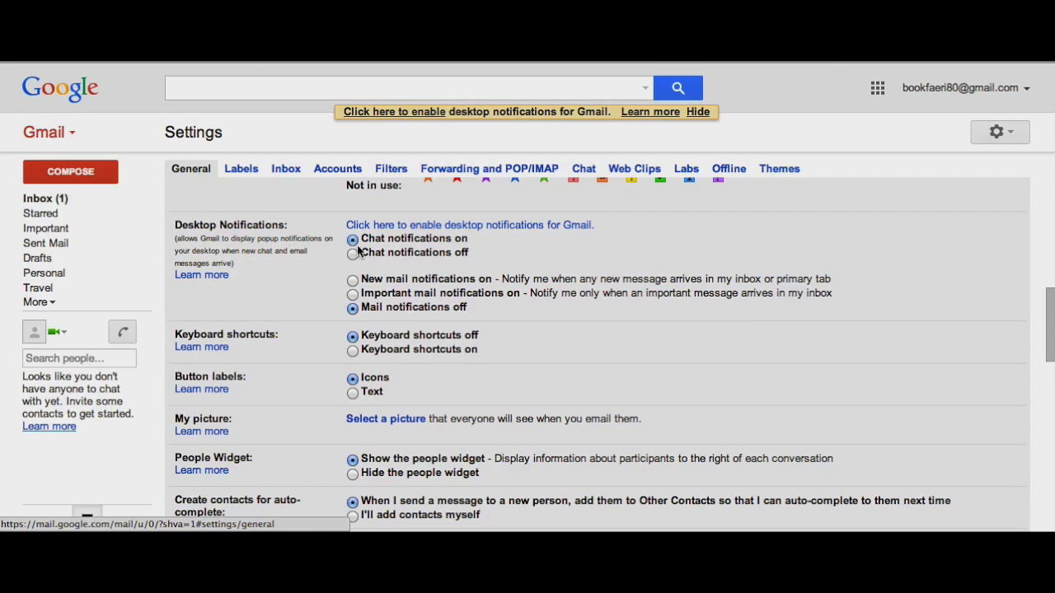
pyautogui.scroll(-5, 639, 315)
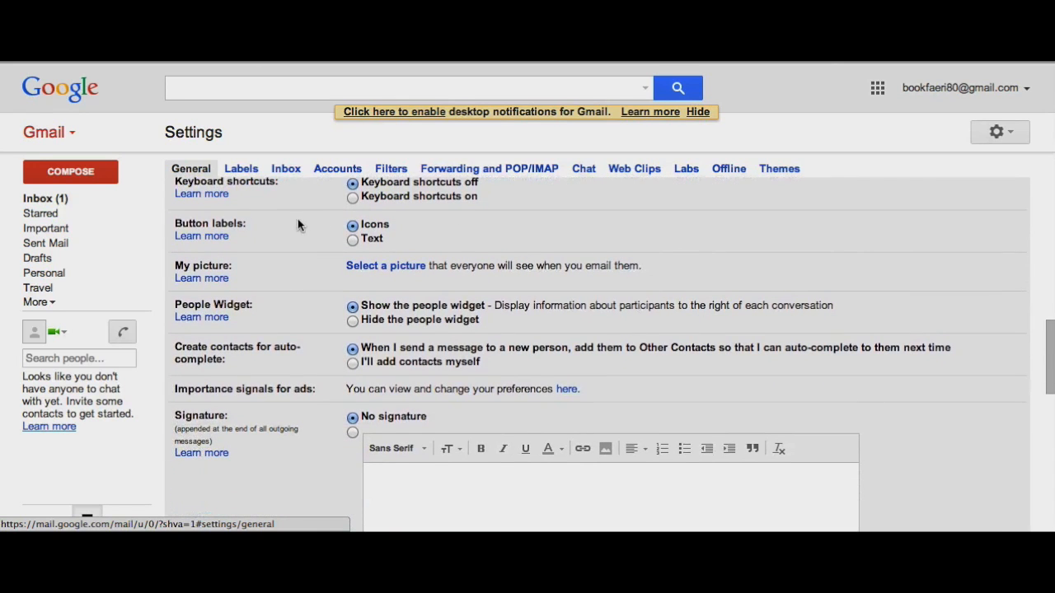
# Upload Schoology Style.jpg, crop it to the girl's face, and apply it as the profile picture.
pyautogui.click(380, 267)
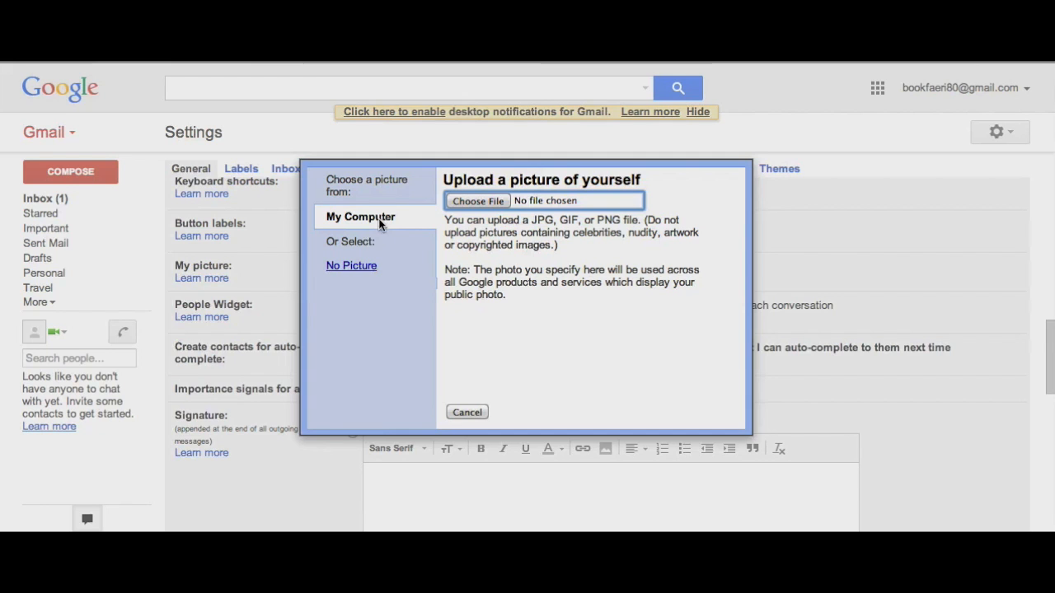
pyautogui.click(495, 201)
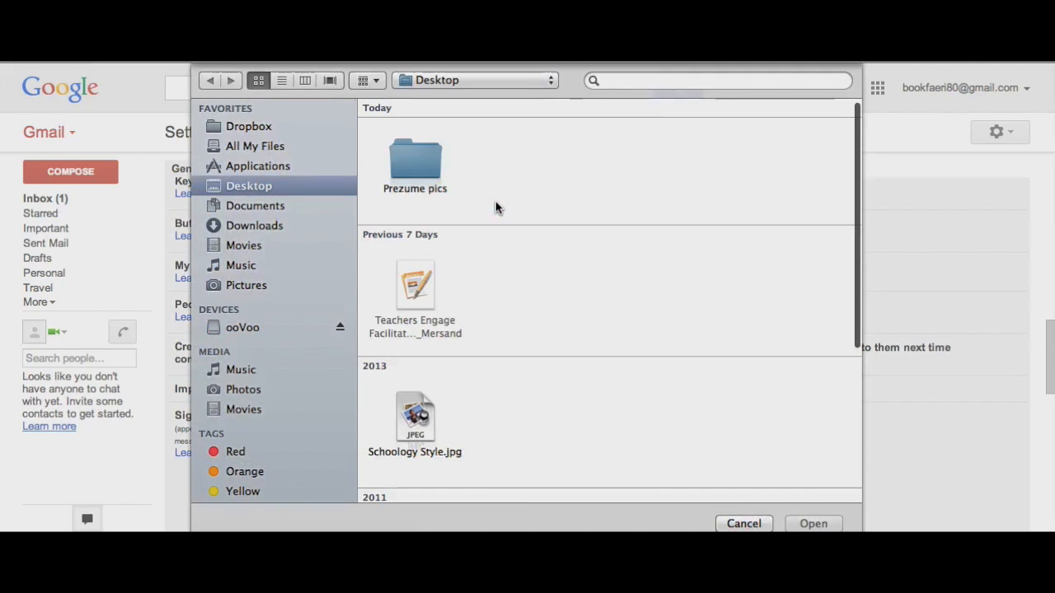
pyautogui.scroll(-1, 495, 295)
pyautogui.doubleClick(414, 402)
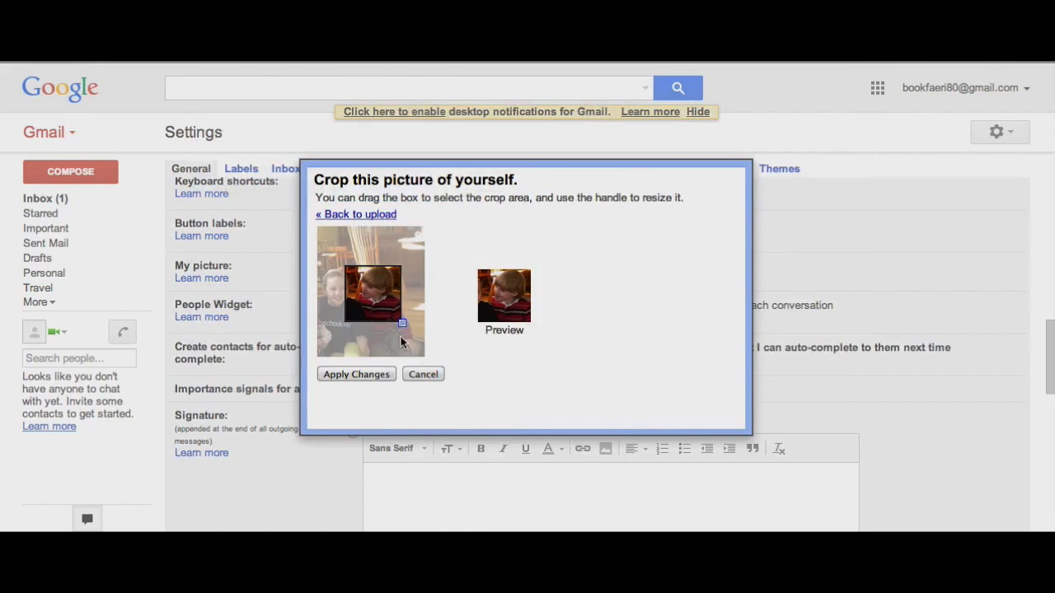
pyautogui.moveTo(384, 304); pyautogui.dragTo(398, 342)
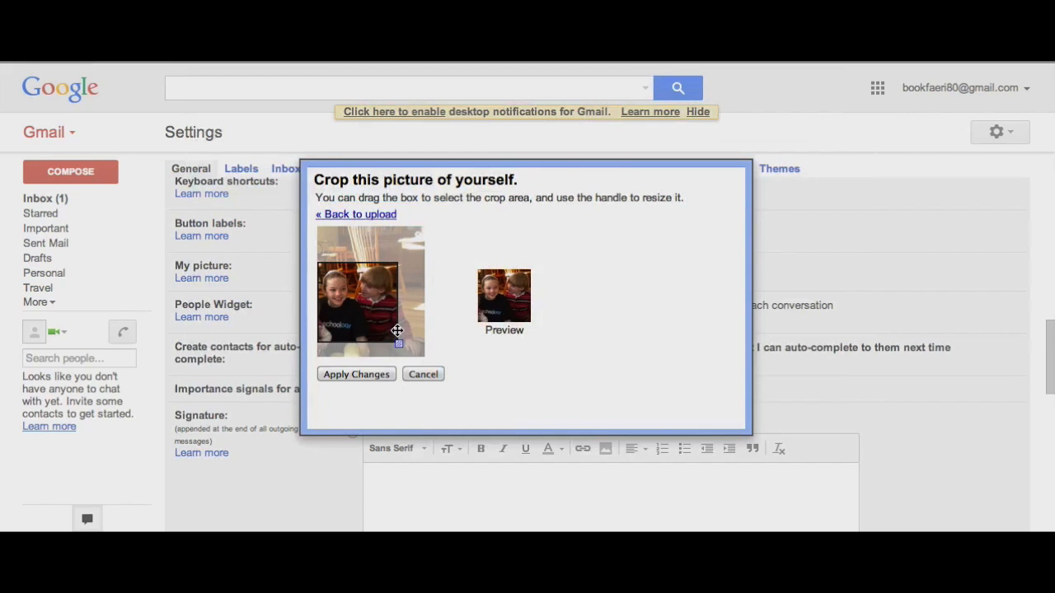
pyautogui.click(356, 374)
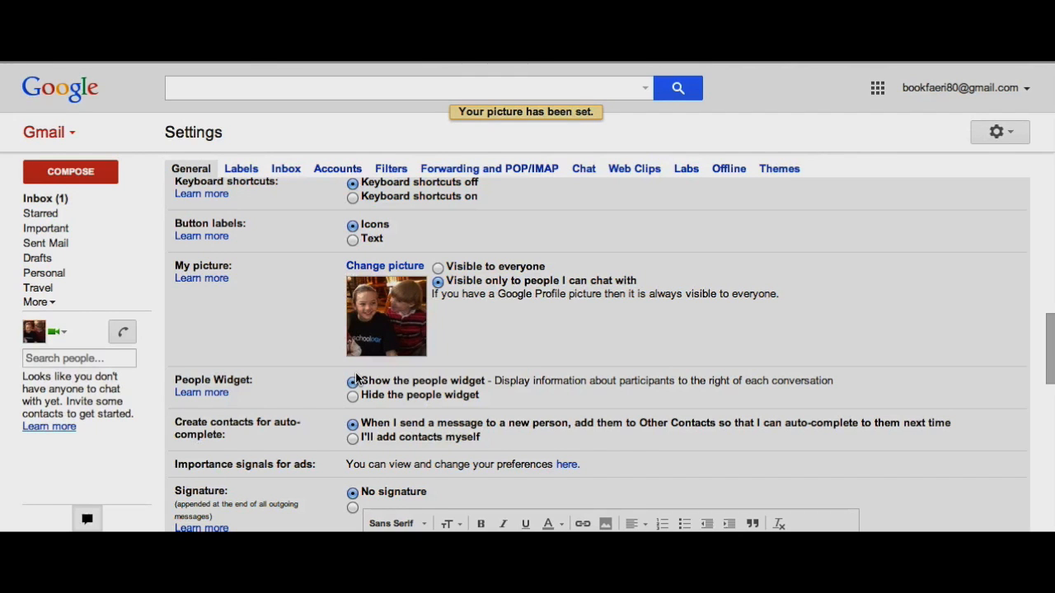
pyautogui.scroll(-1, 264, 179)
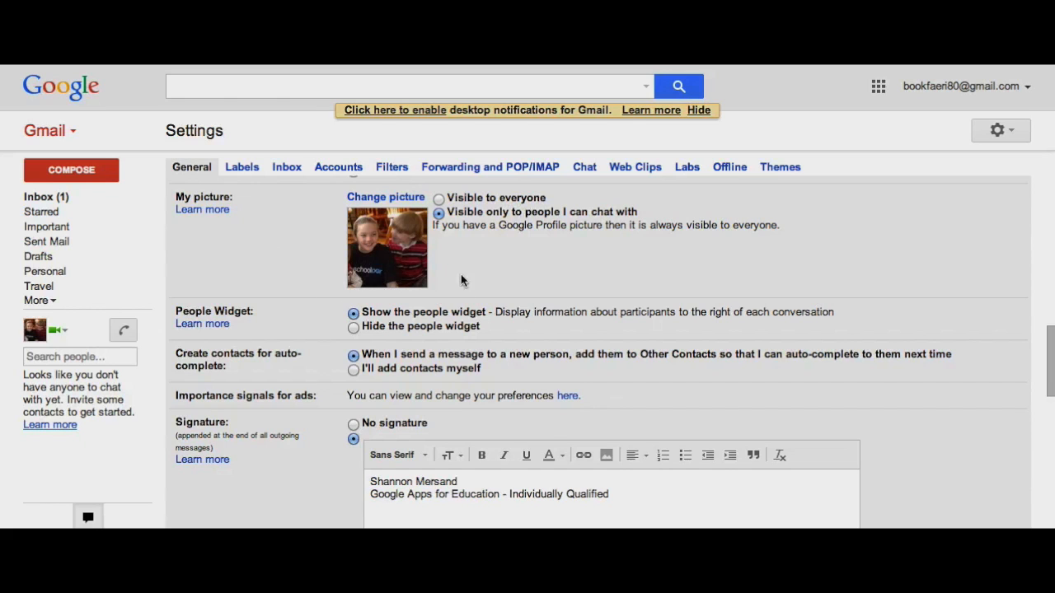
pyautogui.scroll(-2, 624, 249)
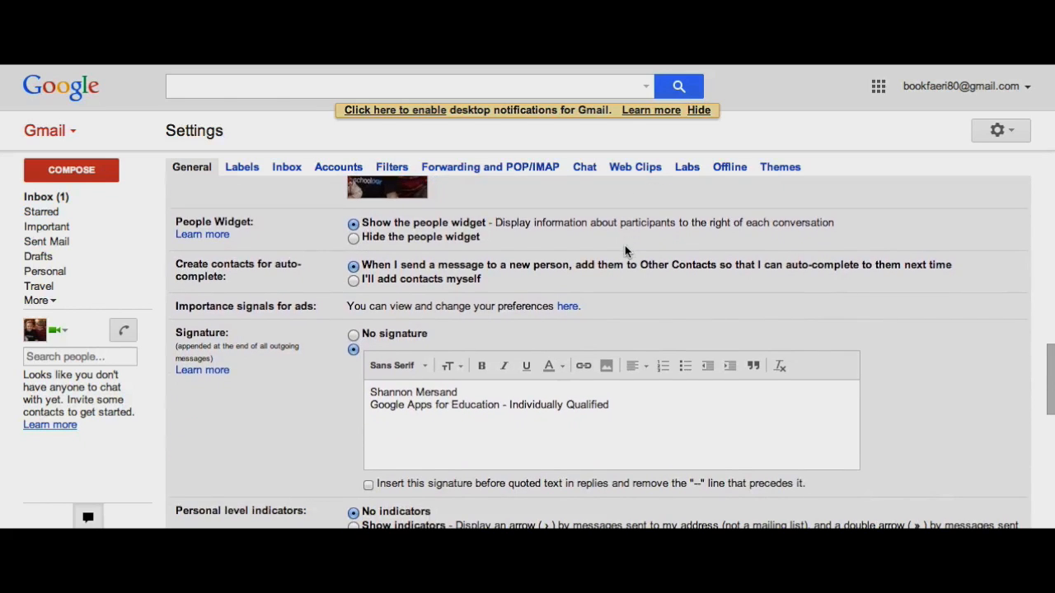
pyautogui.scroll(-1, 628, 238)
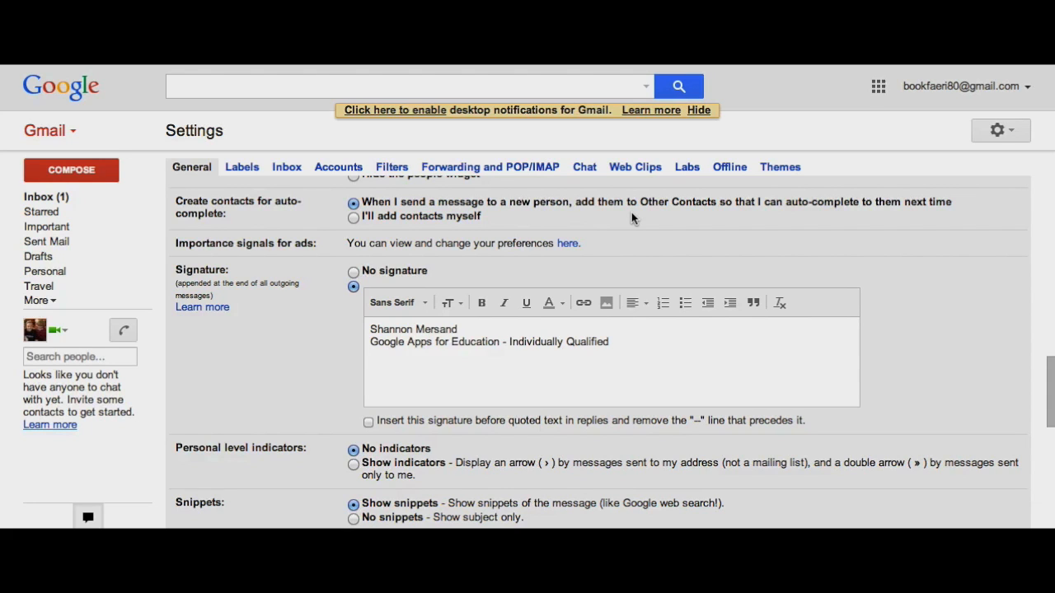
pyautogui.scroll(-1, 631, 211)
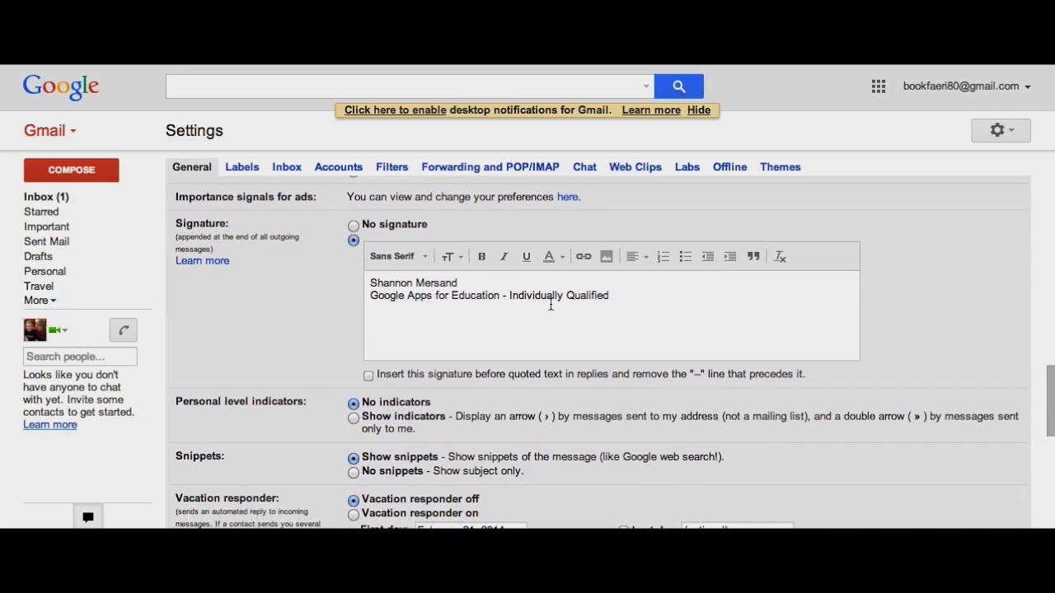
pyautogui.click(620, 298)
pyautogui.moveTo(620, 298); pyautogui.dragTo(358, 275)
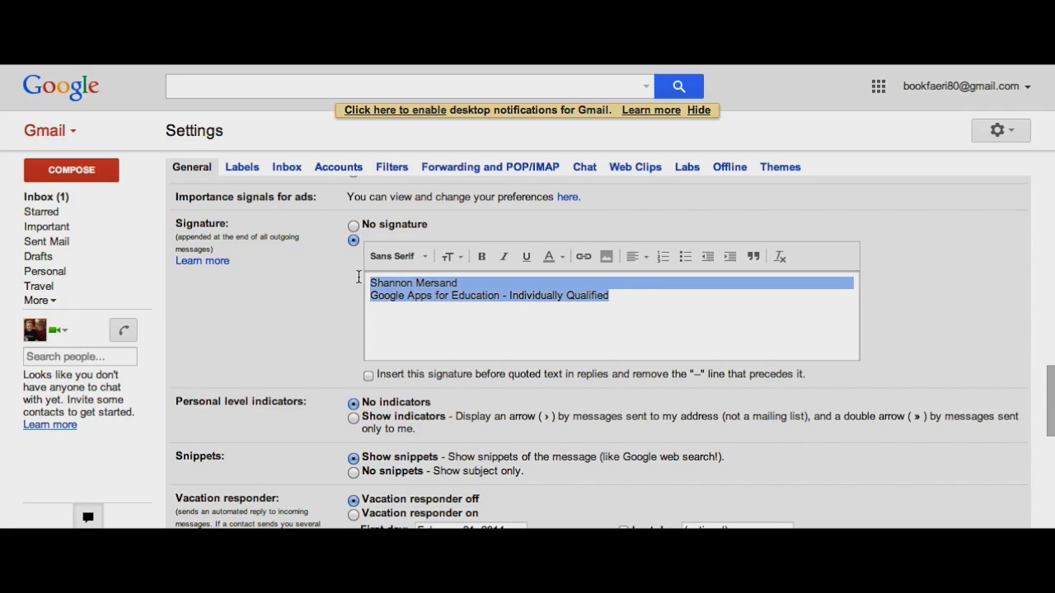
pyautogui.click(424, 256)
pyautogui.click(423, 256)
pyautogui.click(424, 255)
pyautogui.click(456, 257)
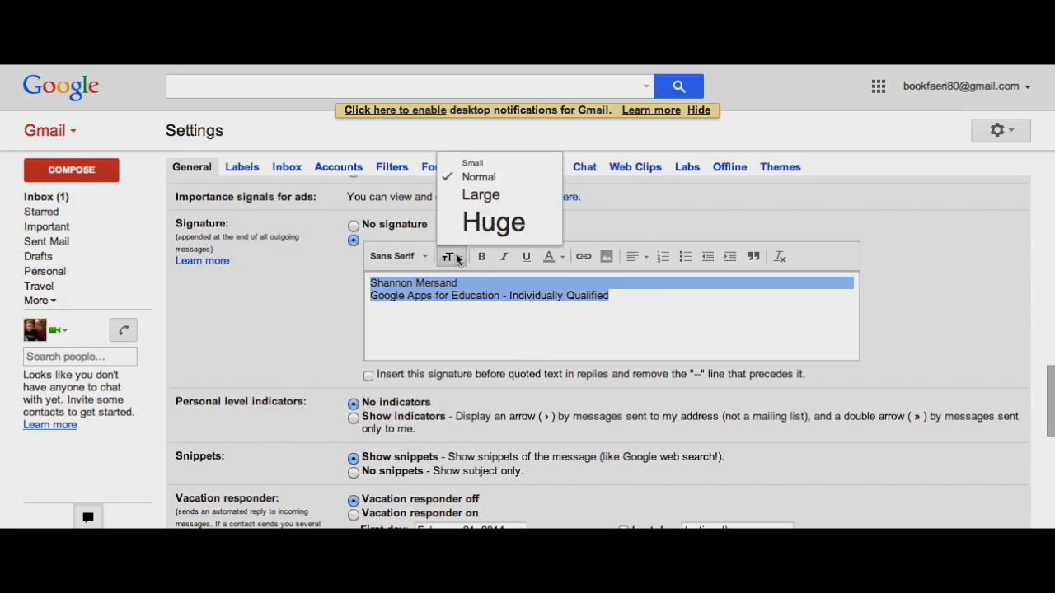
pyautogui.click(584, 308)
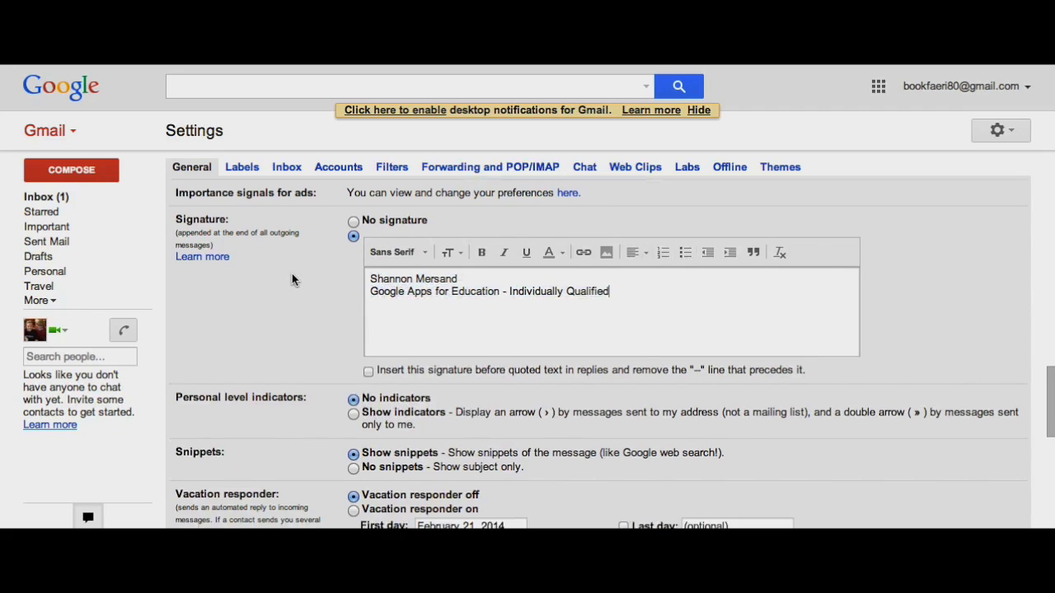
pyautogui.scroll(-3, 291, 273)
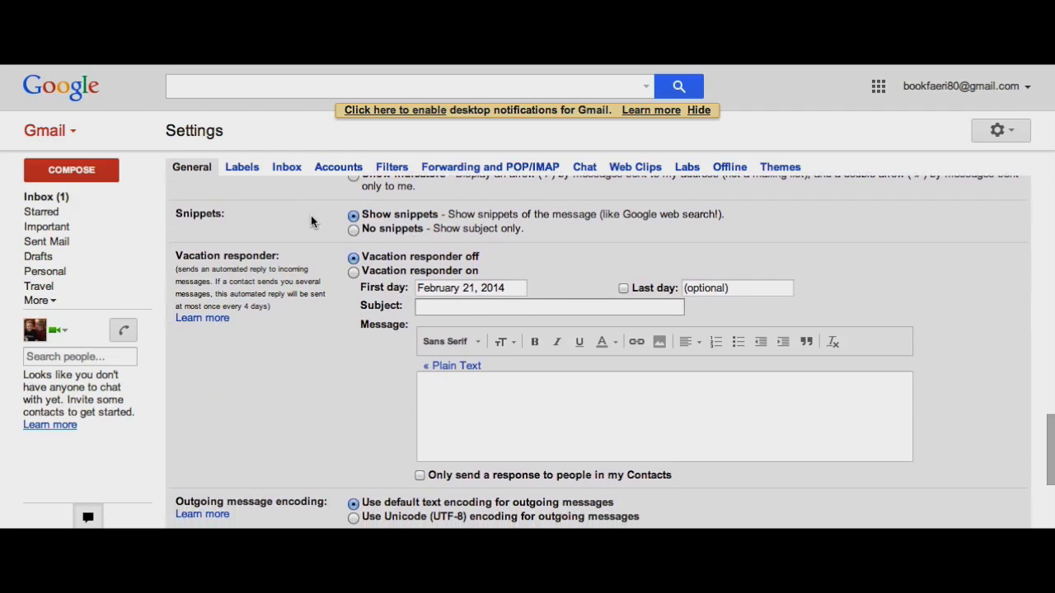
pyautogui.scroll(-1, 311, 215)
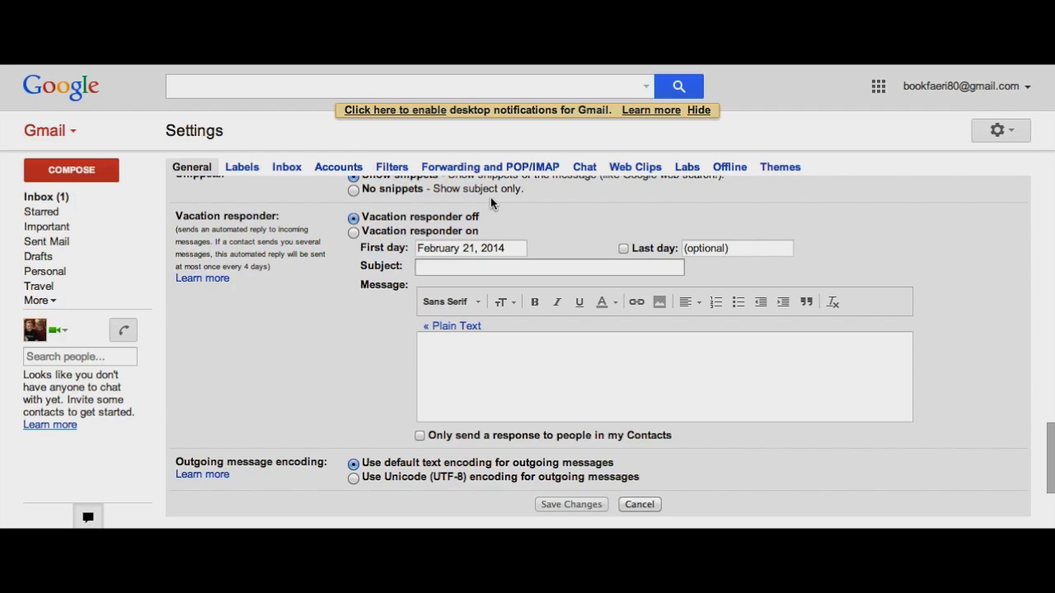
pyautogui.scroll(-1, 319, 306)
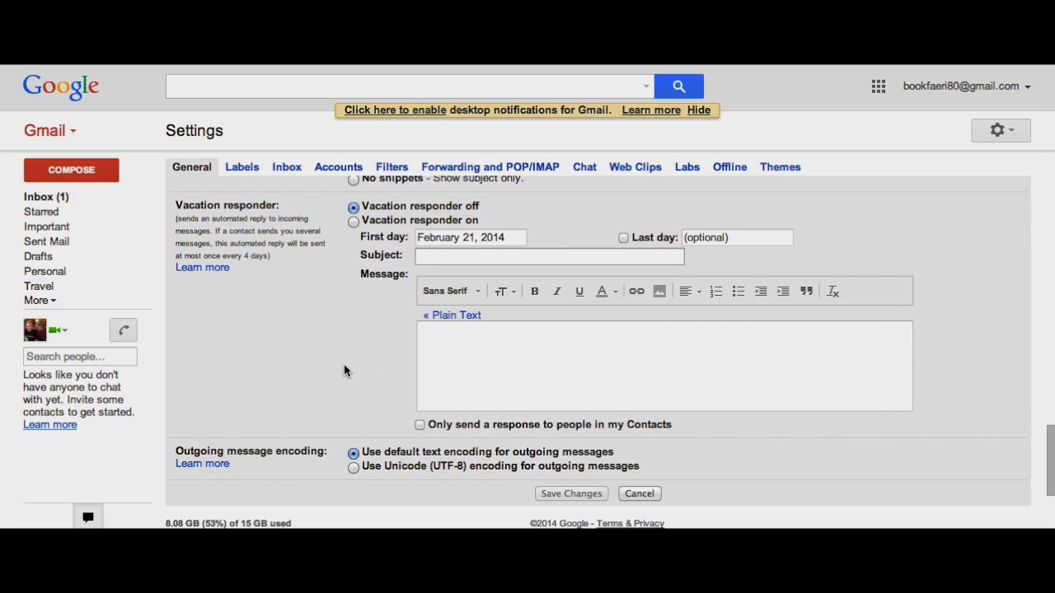
pyautogui.scroll(-2, 344, 366)
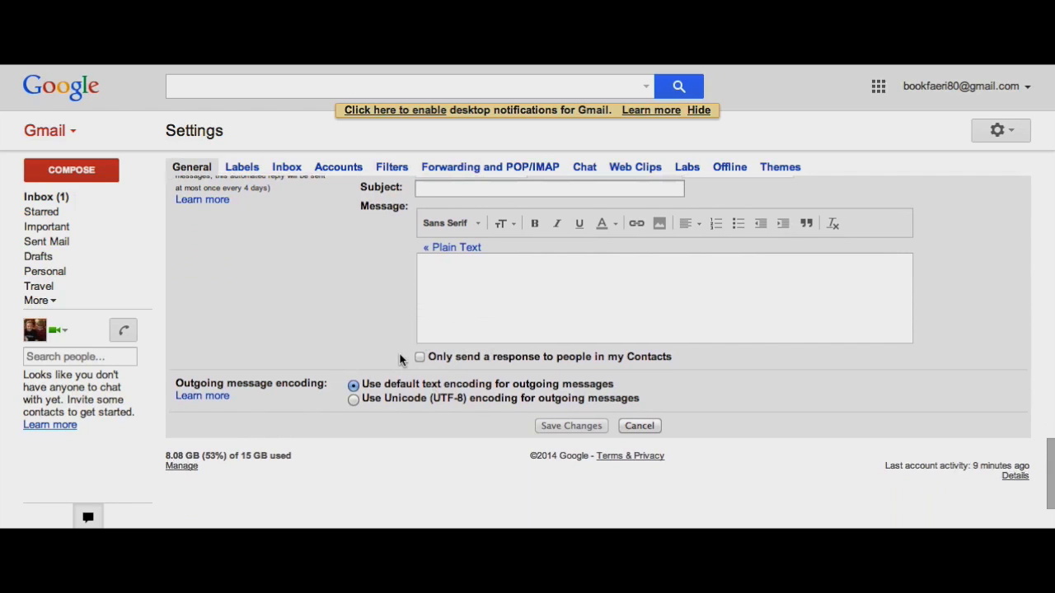
pyautogui.scroll(-1, 412, 346)
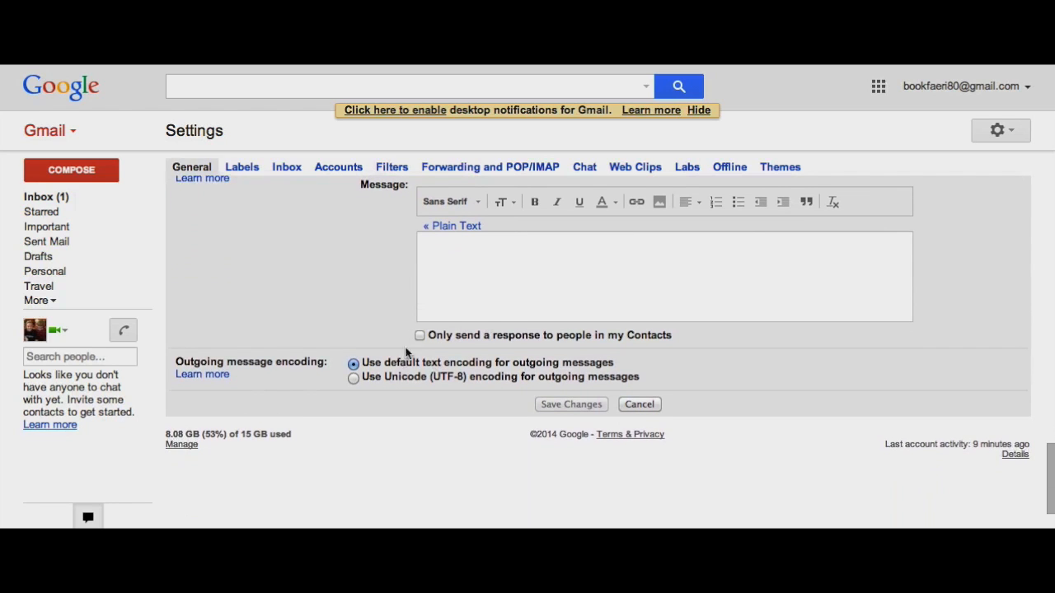
pyautogui.scroll(5, 435, 313)
pyautogui.scroll(-3, 435, 299)
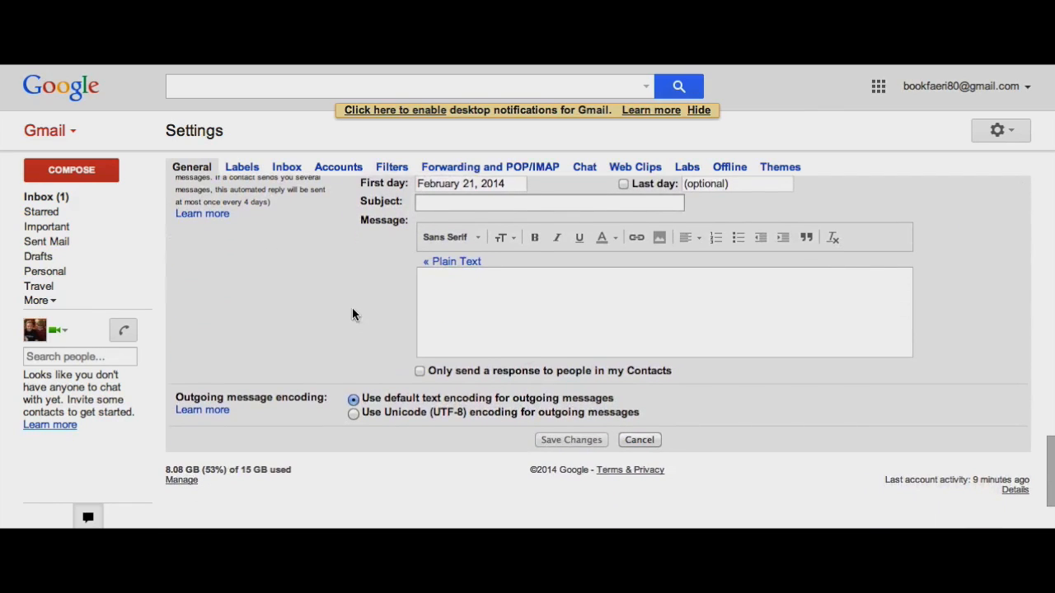
pyautogui.scroll(1, 352, 309)
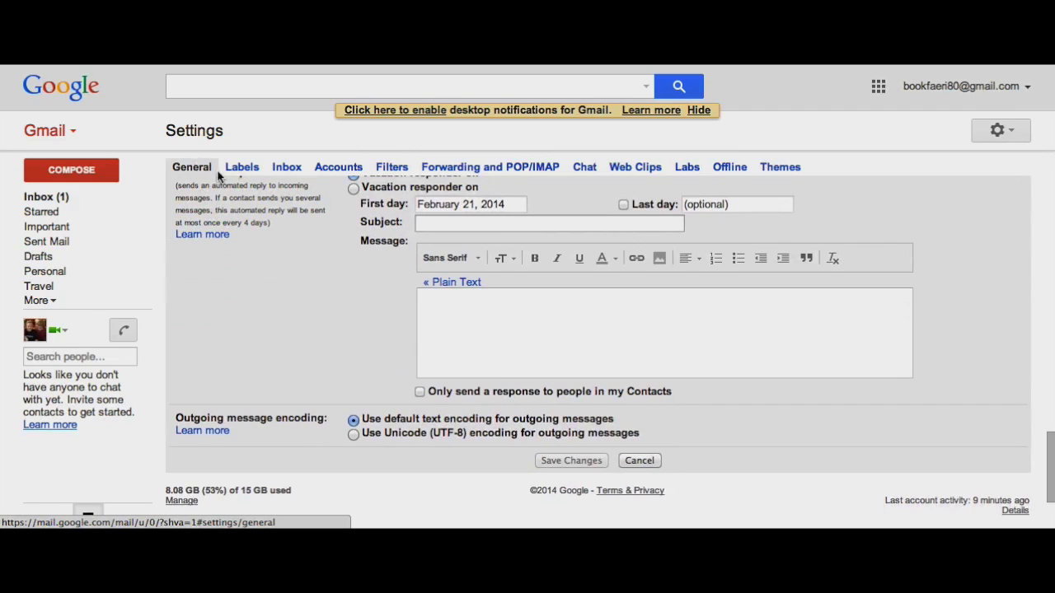
# Open the Labels settings tab and scroll down to the system, category and custom labels.
pyautogui.click(242, 168)
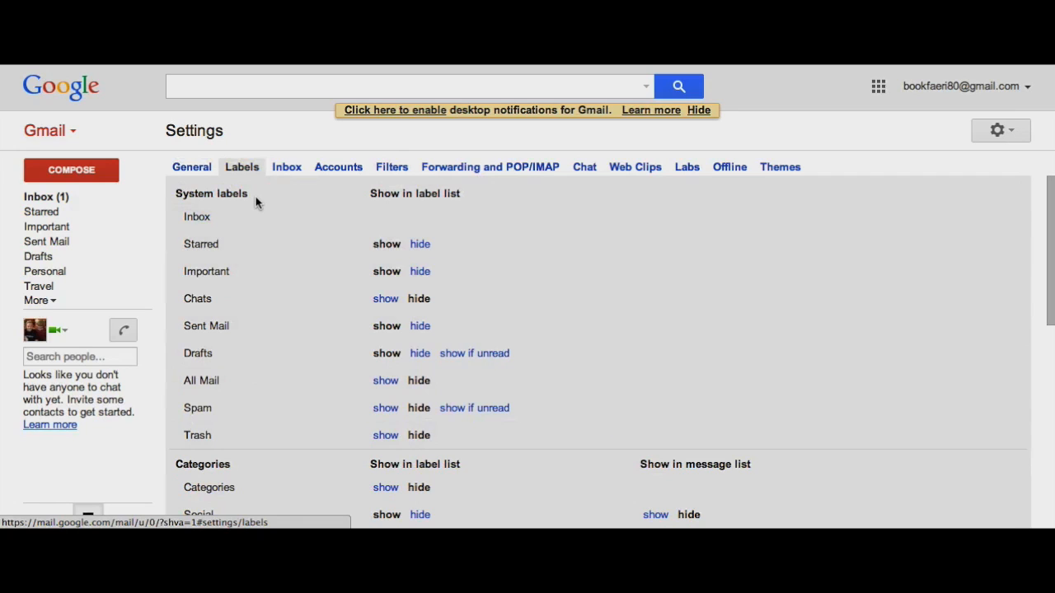
pyautogui.scroll(-3, 268, 296)
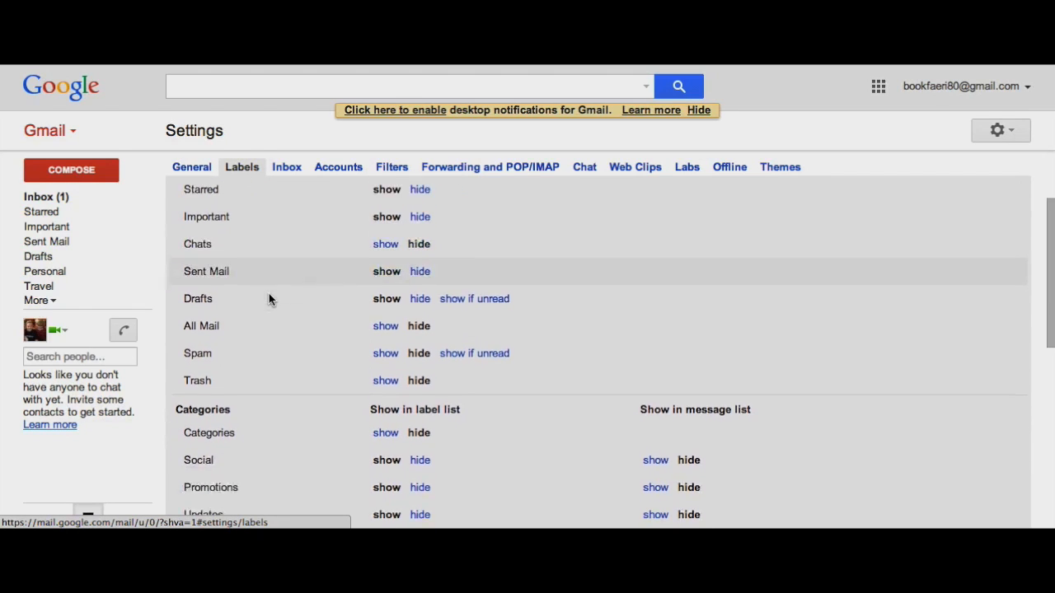
pyautogui.scroll(-2, 269, 295)
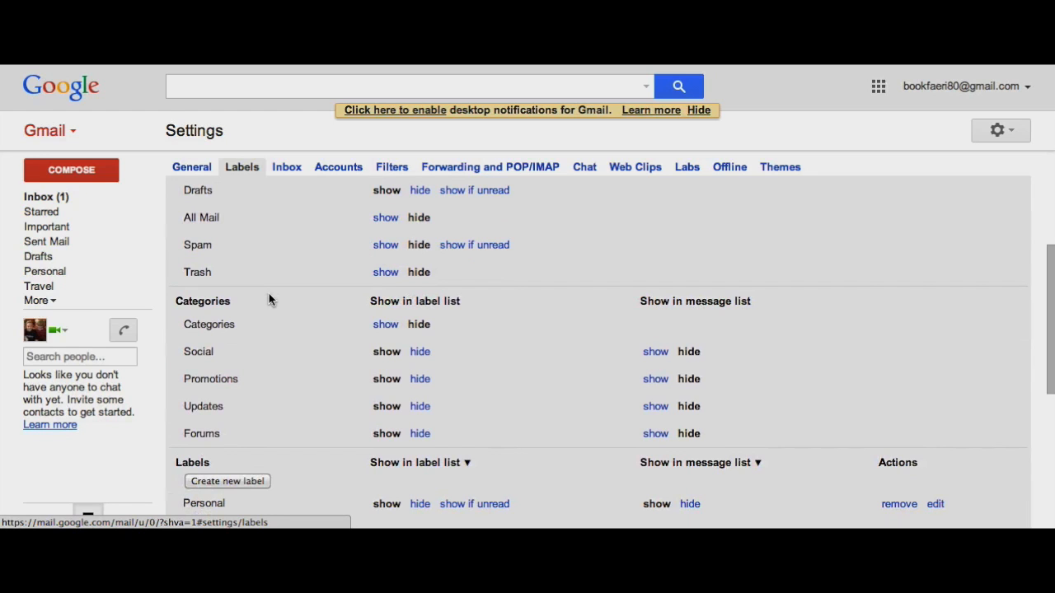
pyautogui.scroll(-3, 269, 300)
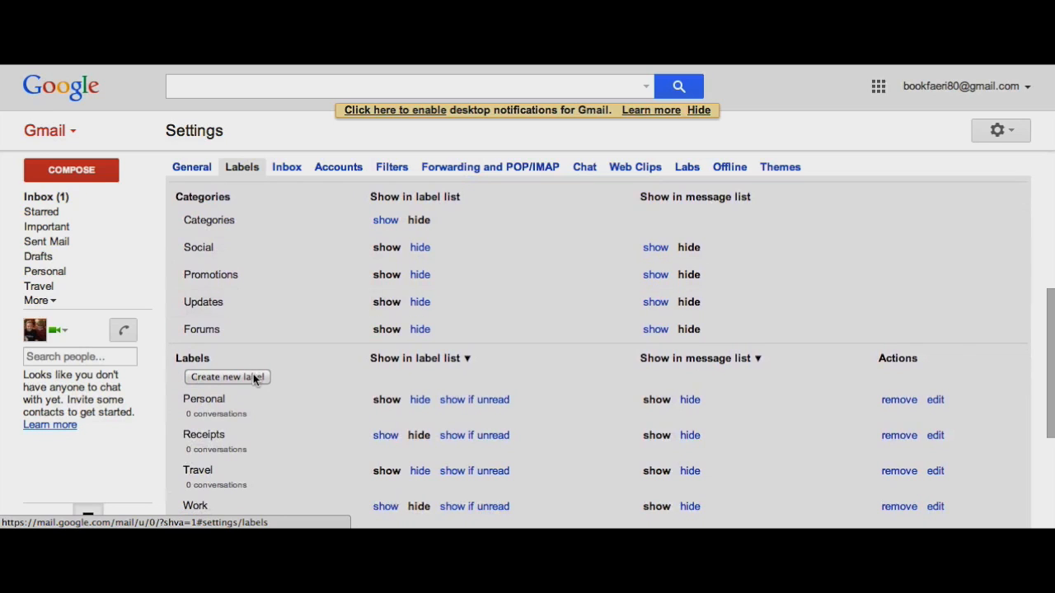
# Create a new label named 'English Department' and check it in the label list.
pyautogui.click(253, 377)
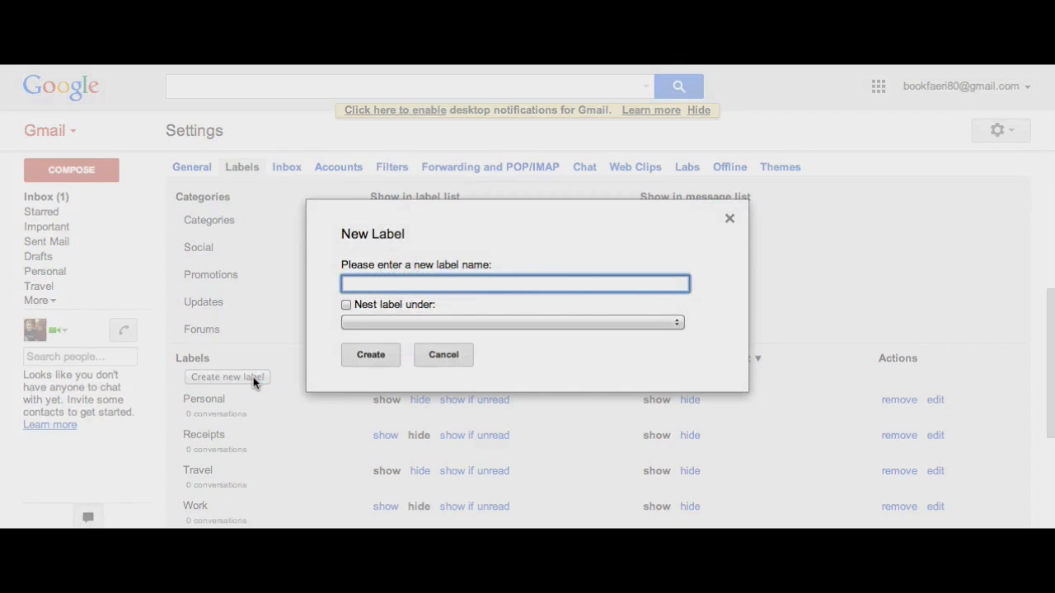
pyautogui.write('English Department')
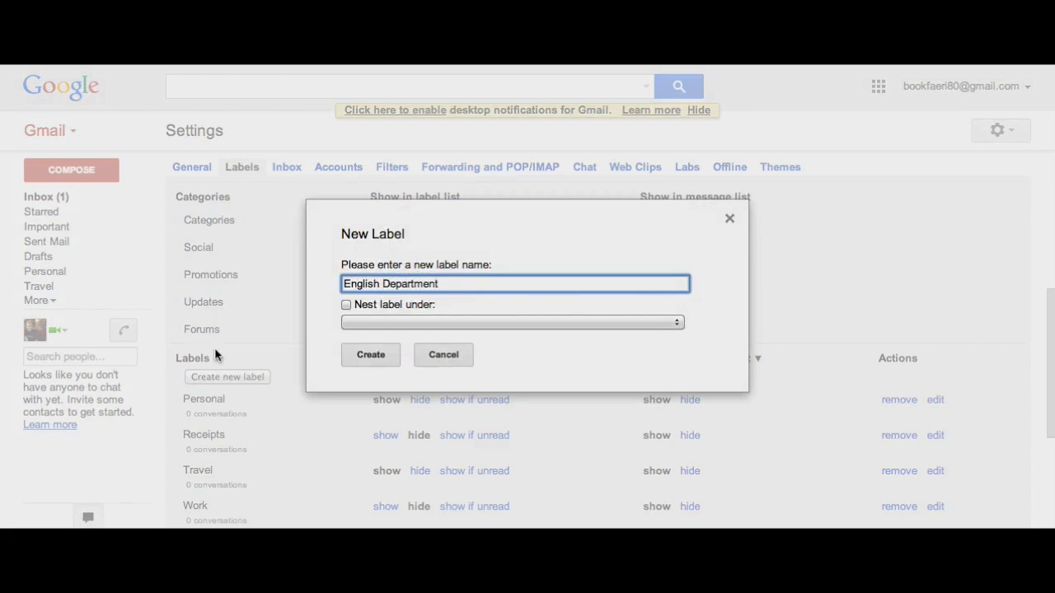
pyautogui.click(368, 354)
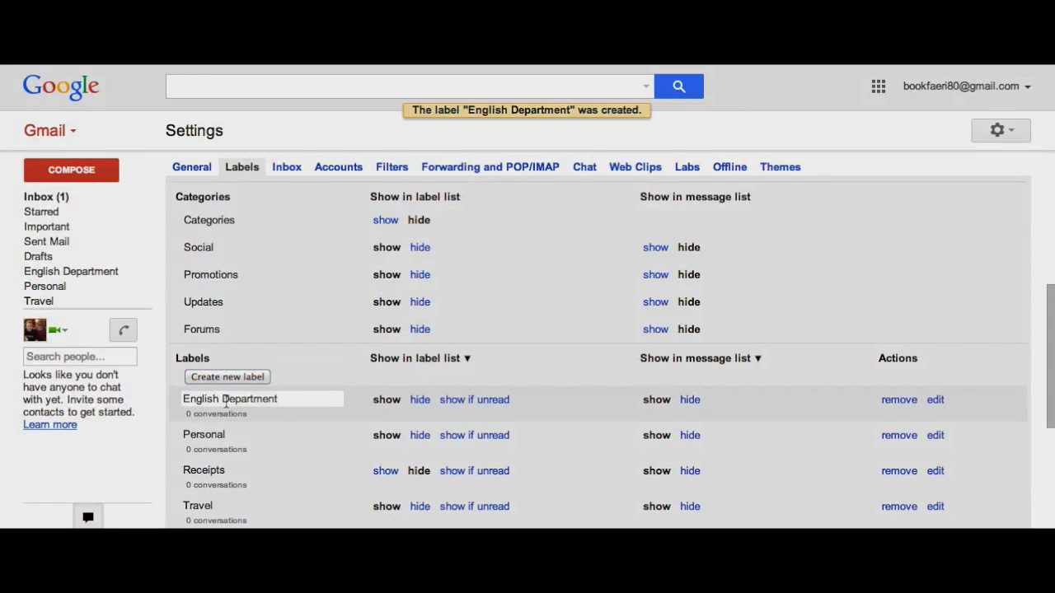
pyautogui.scroll(-1, 265, 398)
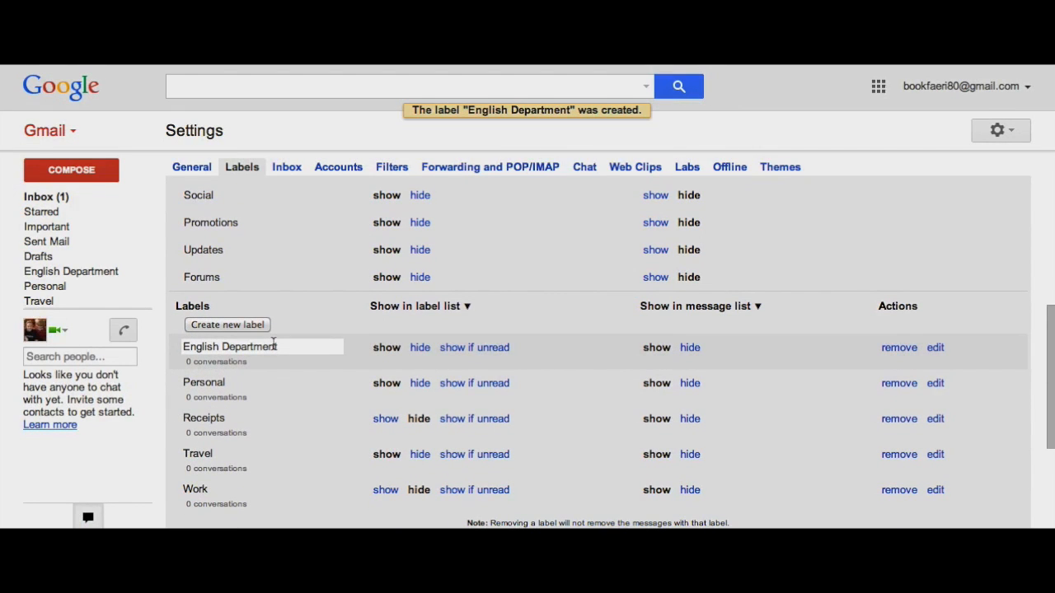
pyautogui.scroll(-1, 272, 346)
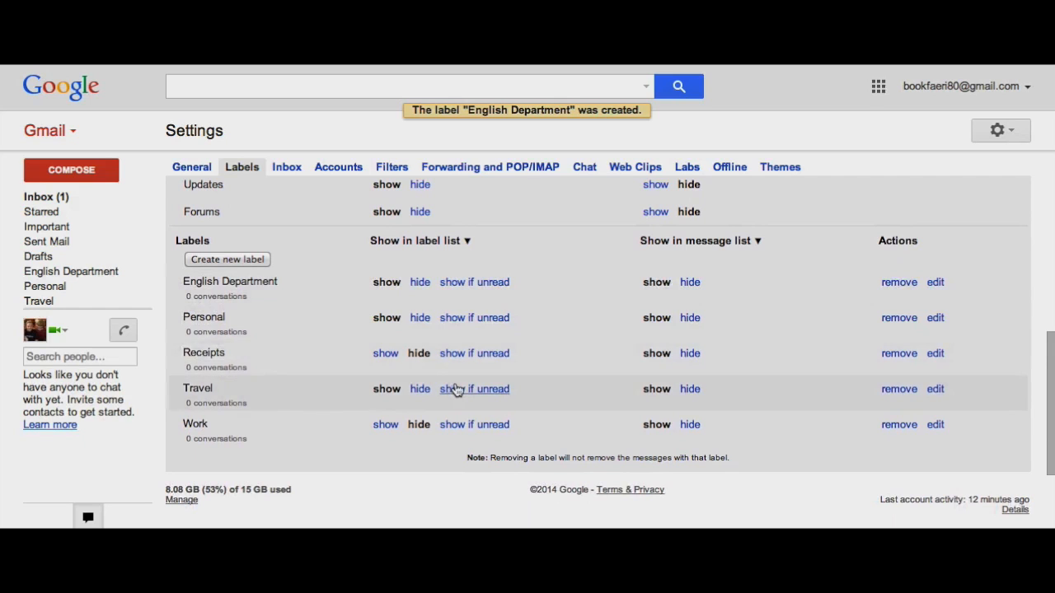
# Remove the Receipts label and confirm the deletion.
pyautogui.click(899, 355)
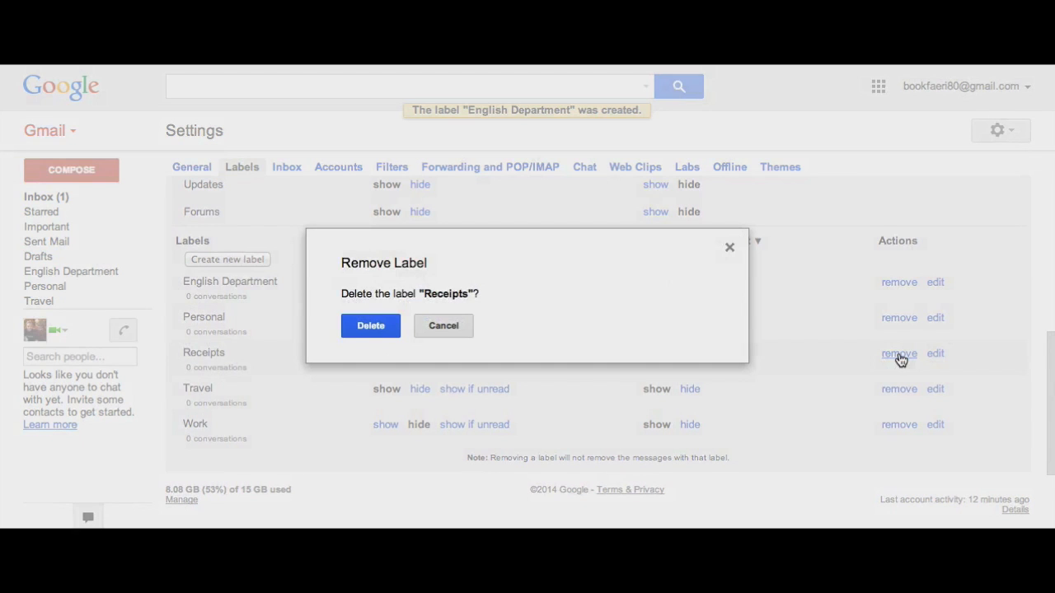
pyautogui.click(362, 329)
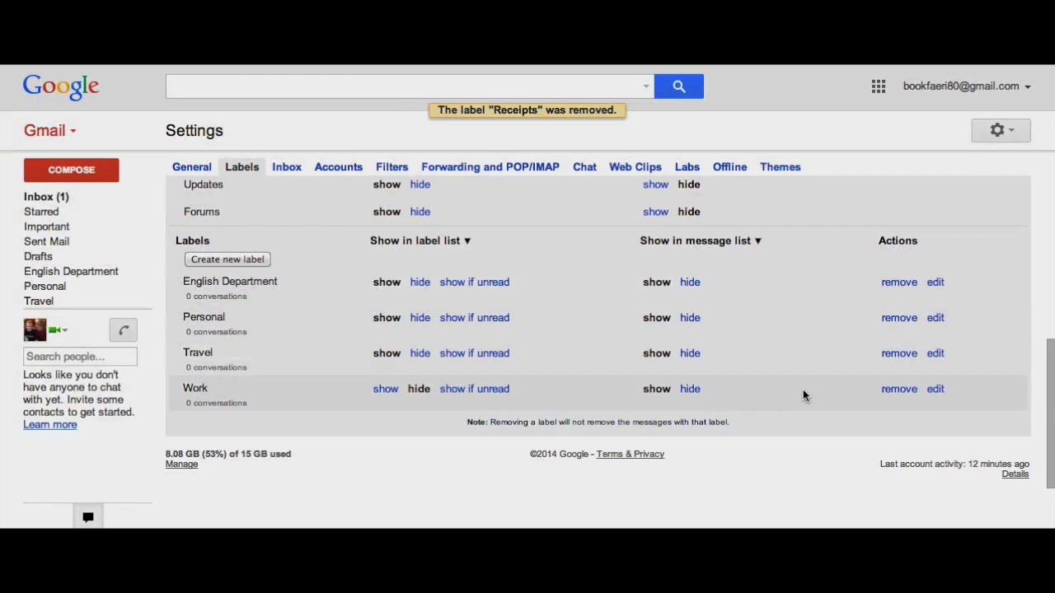
pyautogui.scroll(2, 803, 391)
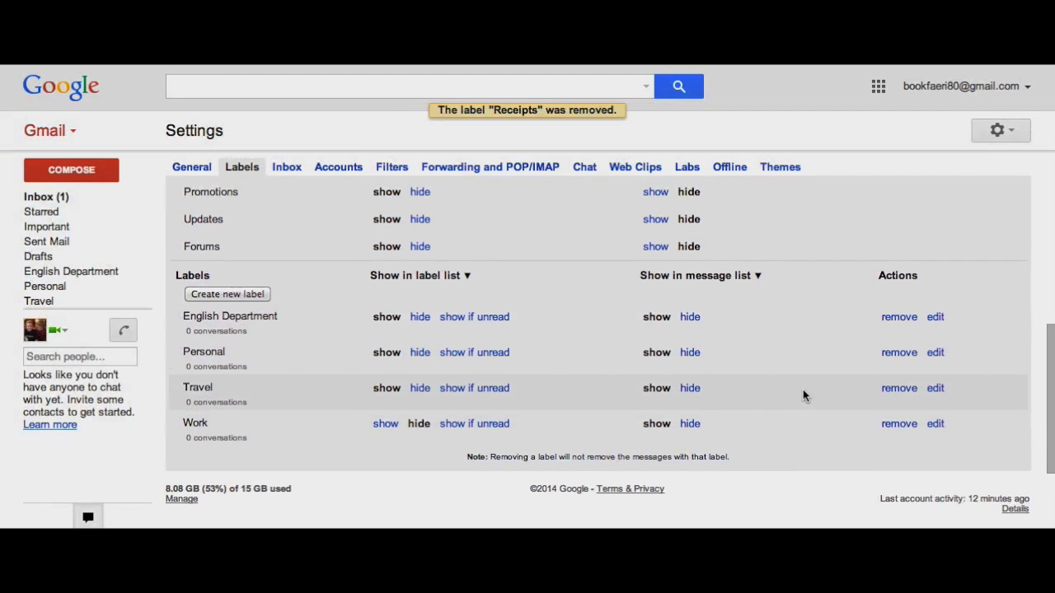
pyautogui.scroll(-3, 803, 395)
pyautogui.scroll(3, 802, 395)
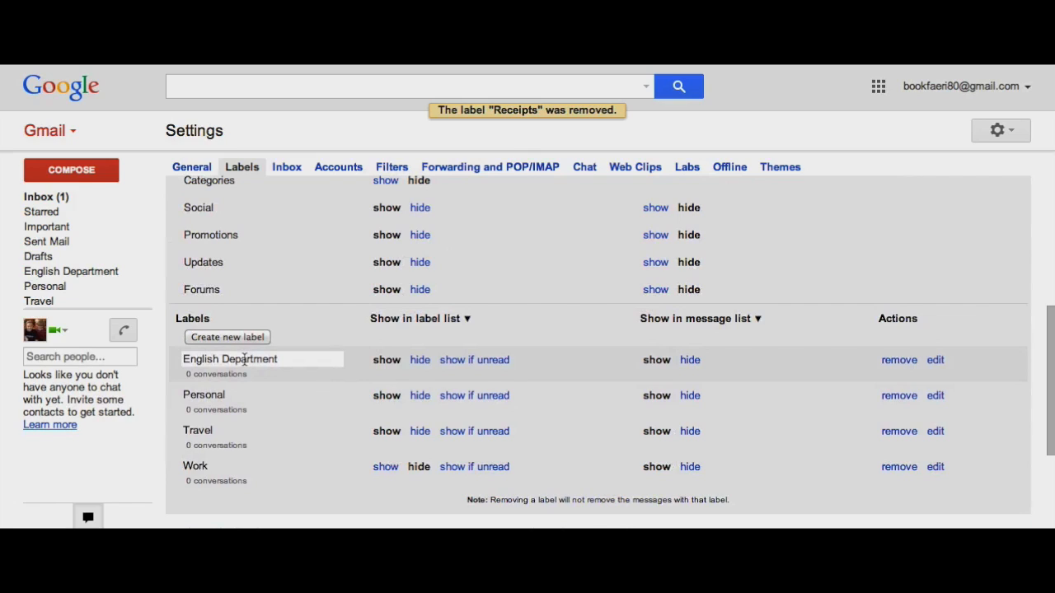
# Begin editing the English Department label's name.
pyautogui.click(245, 361)
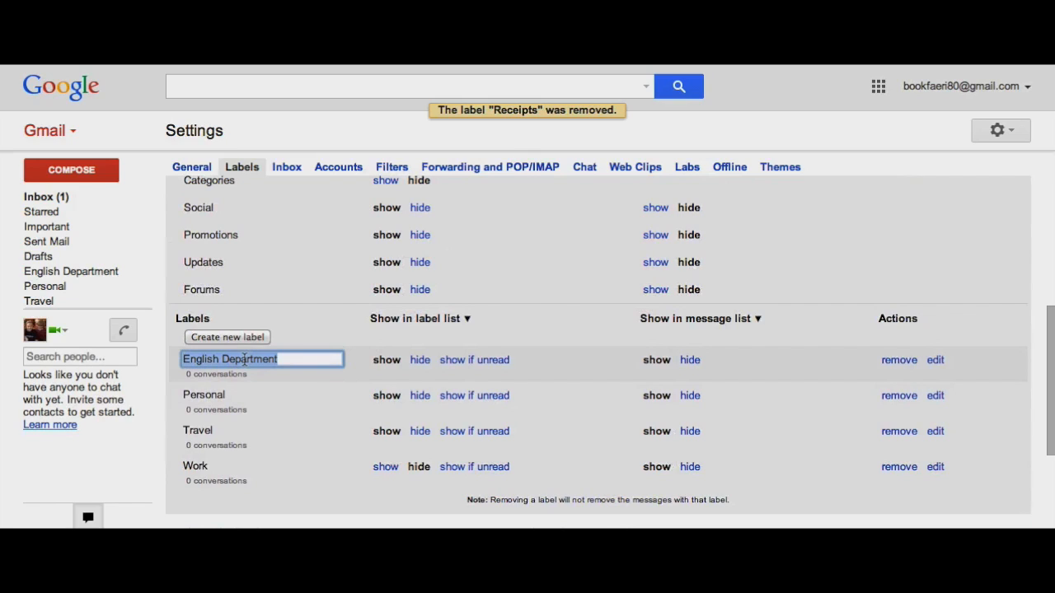
pyautogui.click(304, 366)
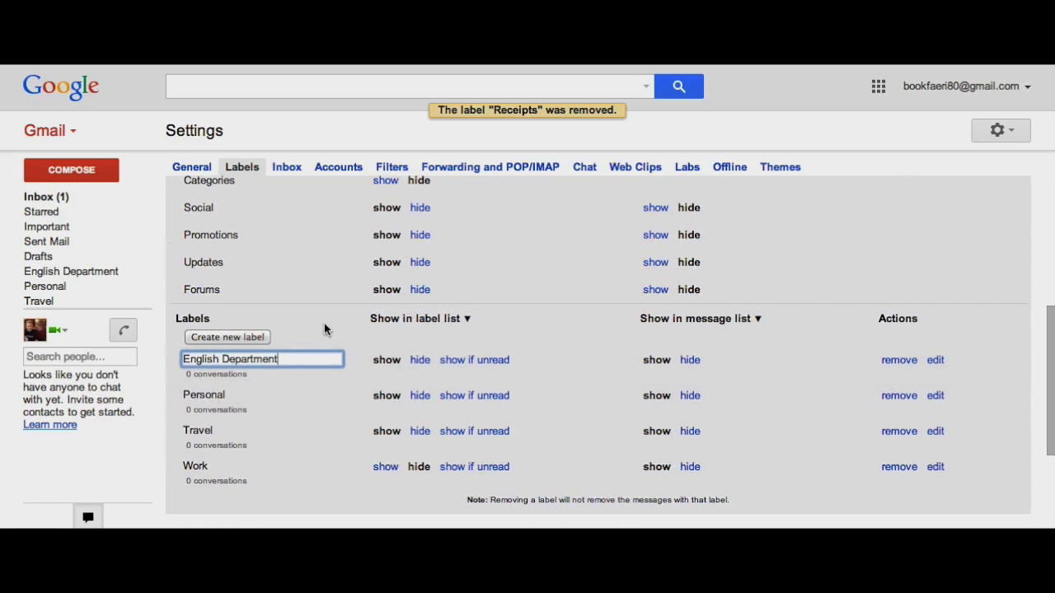
pyautogui.scroll(5, 271, 372)
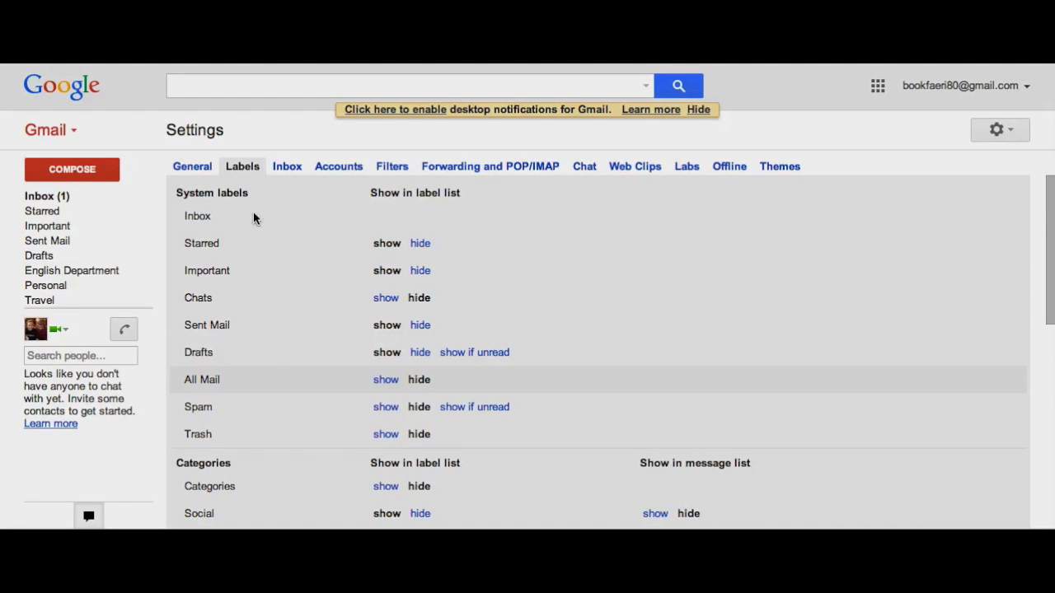
# Open the Inbox settings tab and keep the inbox type at Default.
pyautogui.click(289, 168)
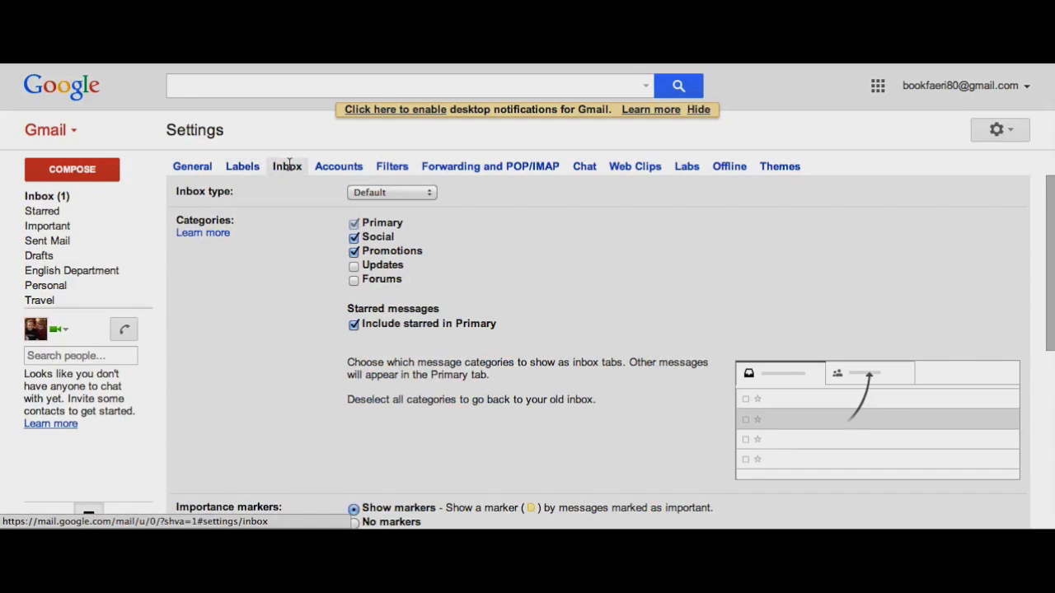
pyautogui.click(420, 195)
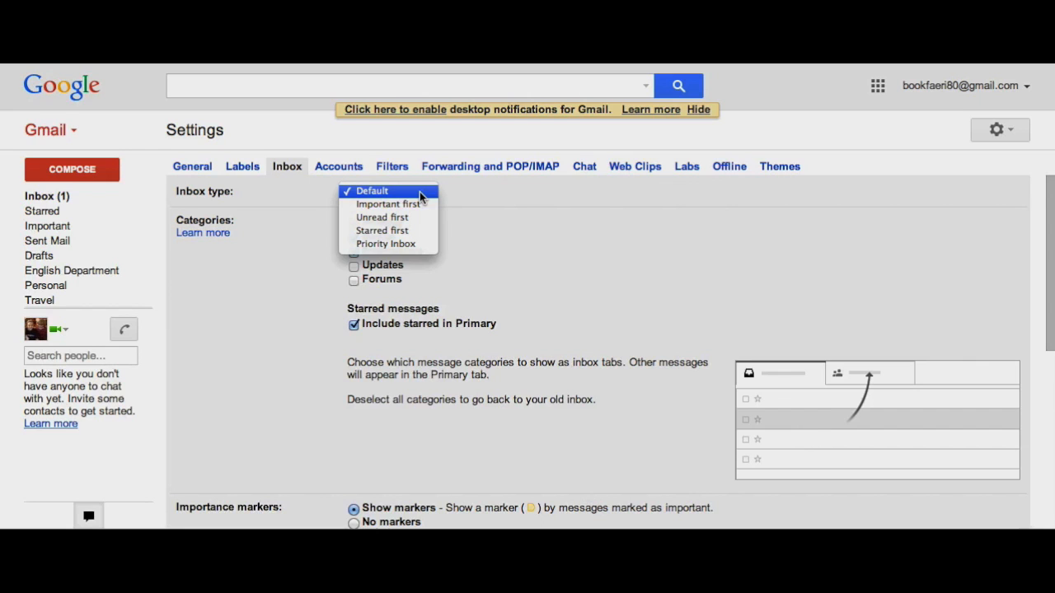
pyautogui.click(453, 195)
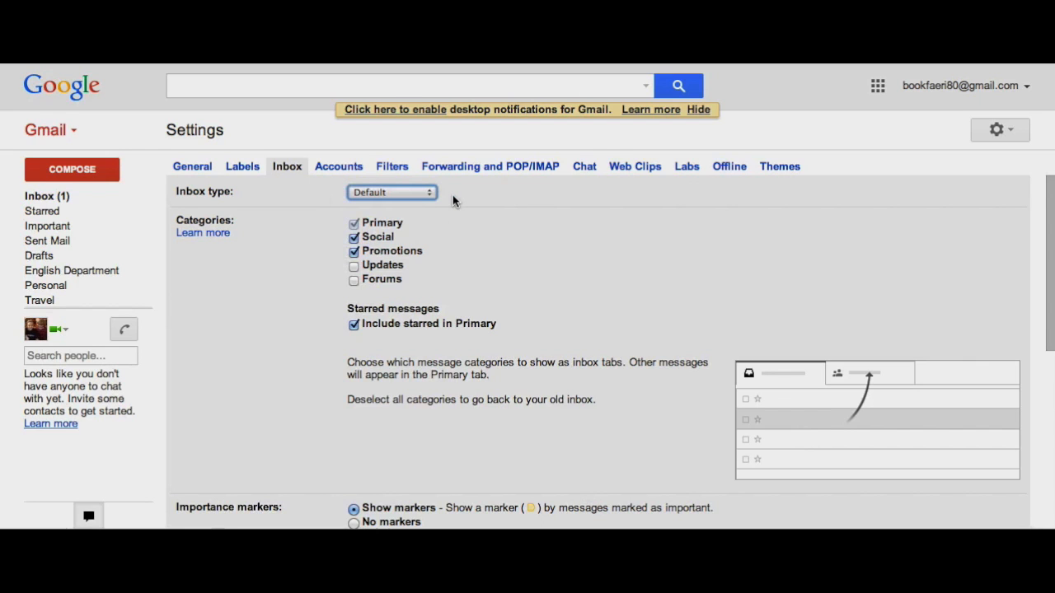
pyautogui.scroll(-2, 308, 254)
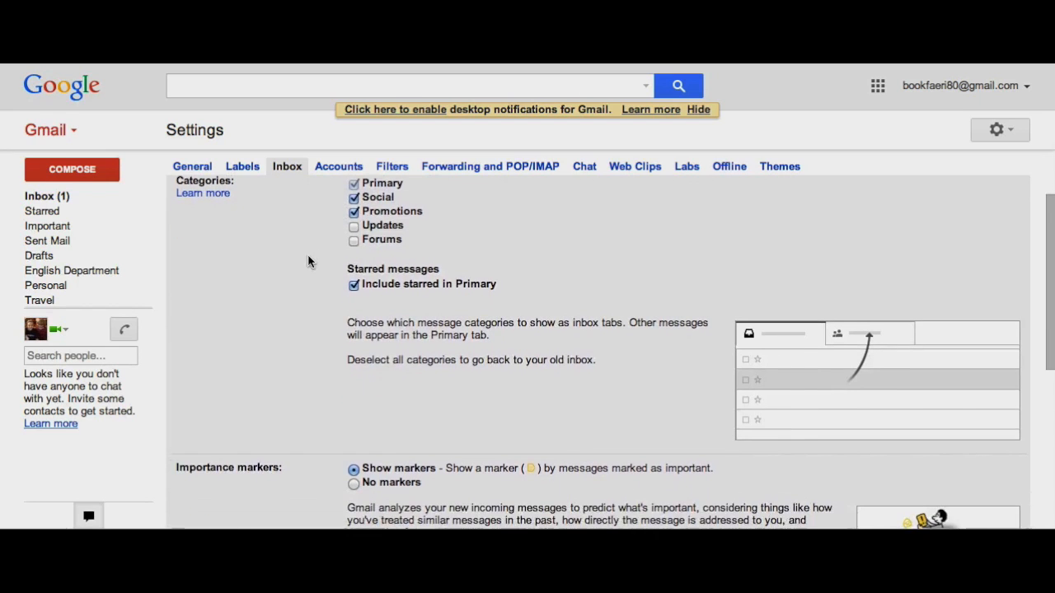
pyautogui.scroll(1, 308, 261)
pyautogui.moveTo(357, 211)
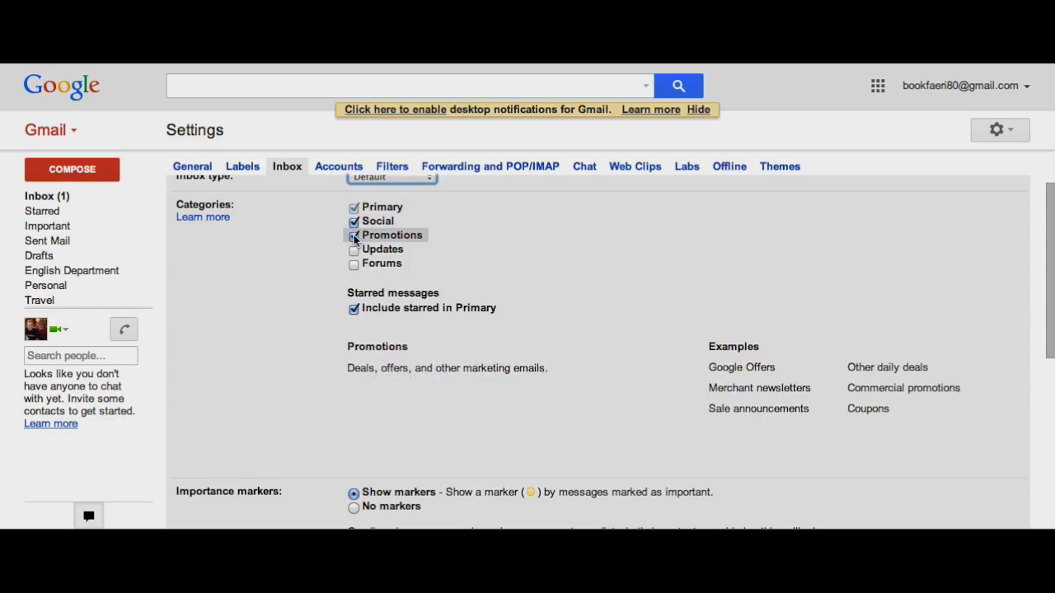
# Turn off the Promotions and Social categories, leaving only Primary, and save the inbox settings.
pyautogui.click(353, 237)
pyautogui.click(353, 223)
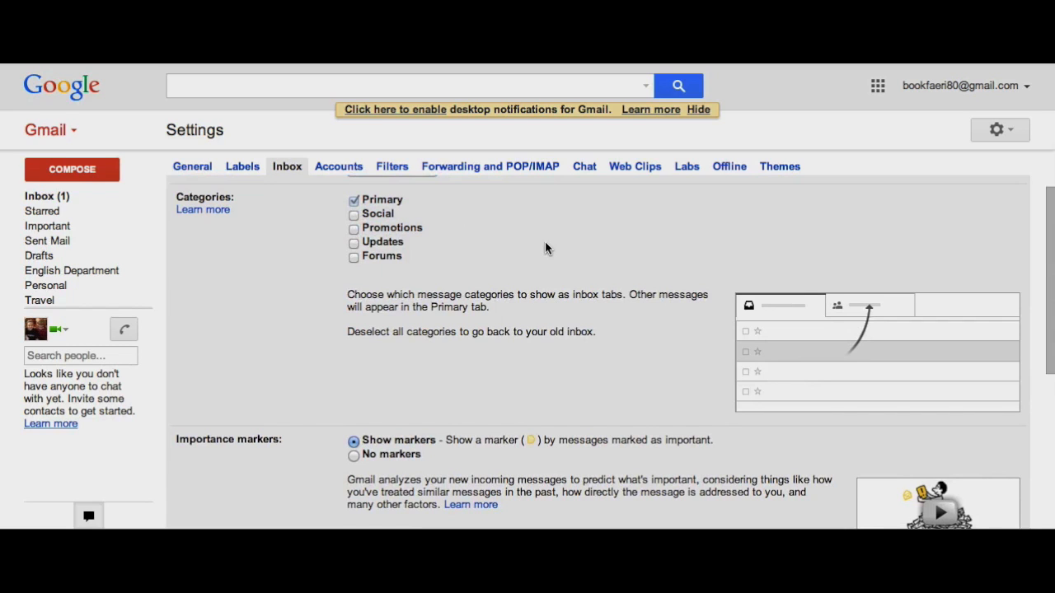
pyautogui.scroll(-1, 545, 248)
pyautogui.scroll(1, 545, 248)
pyautogui.moveTo(387, 233)
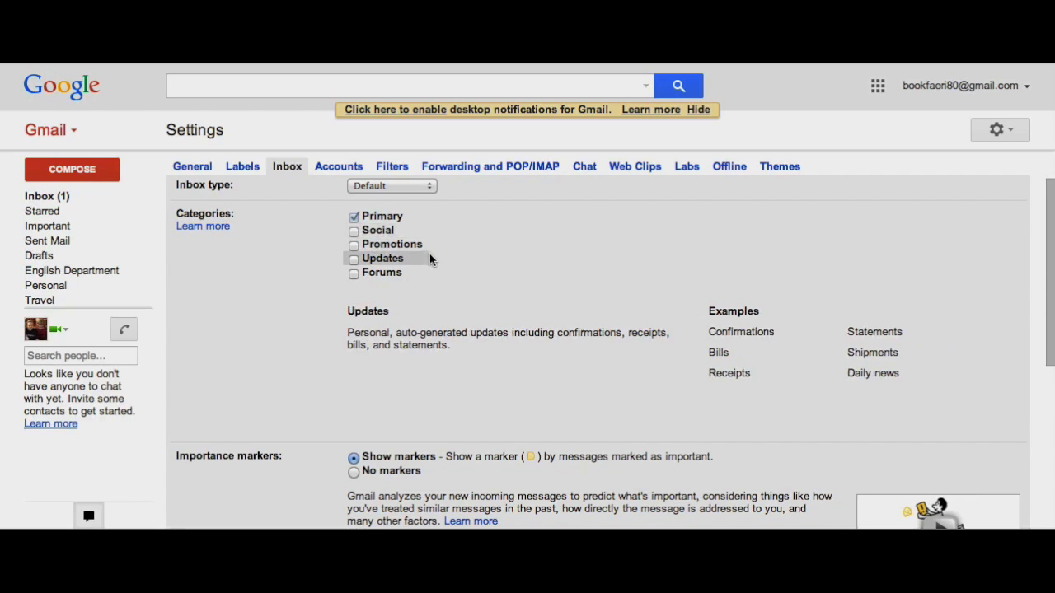
pyautogui.scroll(-4, 508, 251)
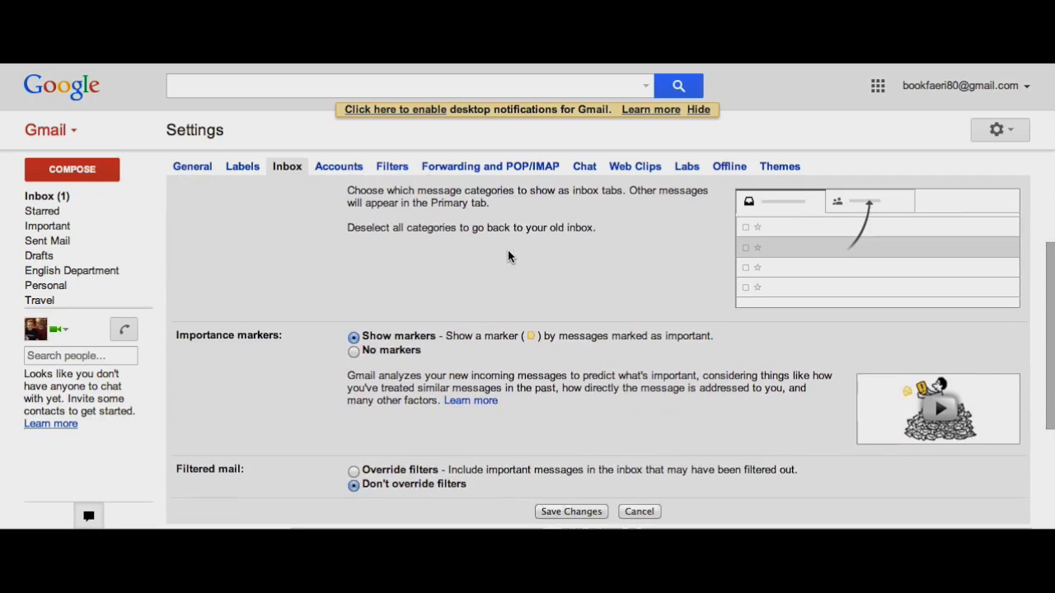
pyautogui.scroll(-2, 508, 255)
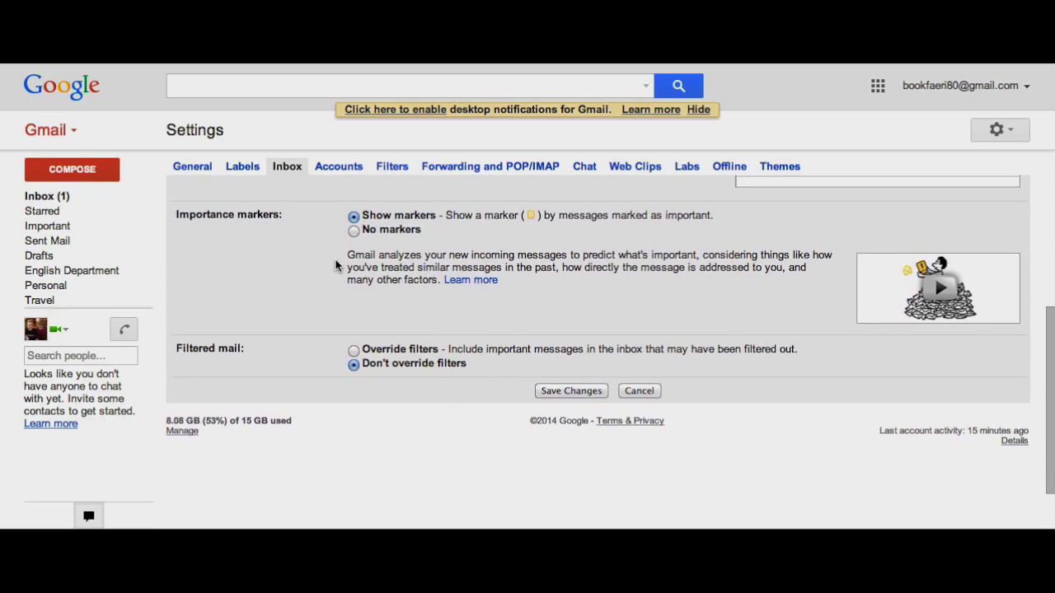
pyautogui.scroll(-2, 336, 266)
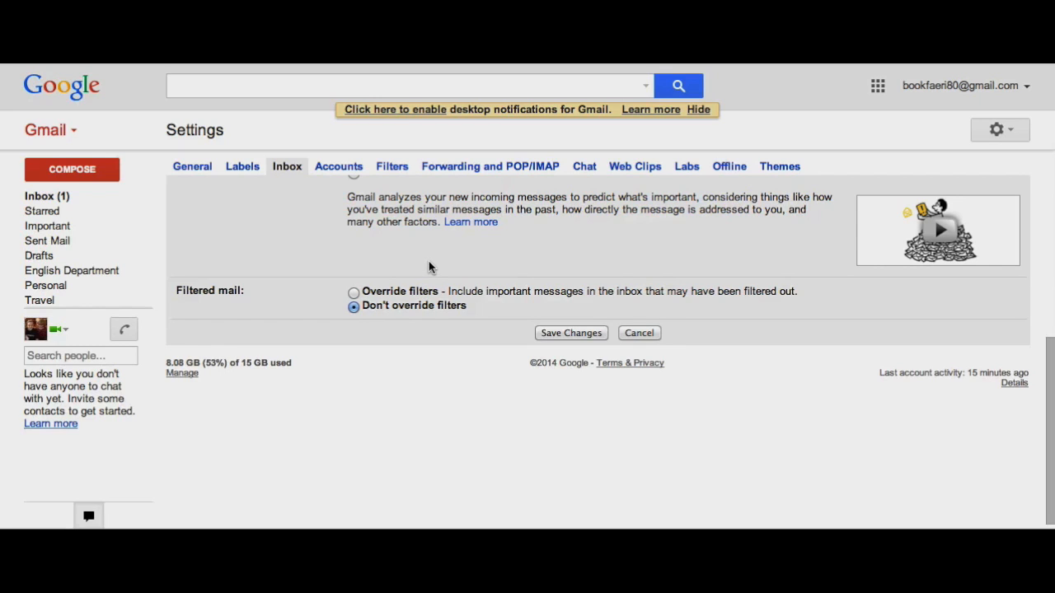
pyautogui.scroll(1, 542, 230)
pyautogui.click(568, 346)
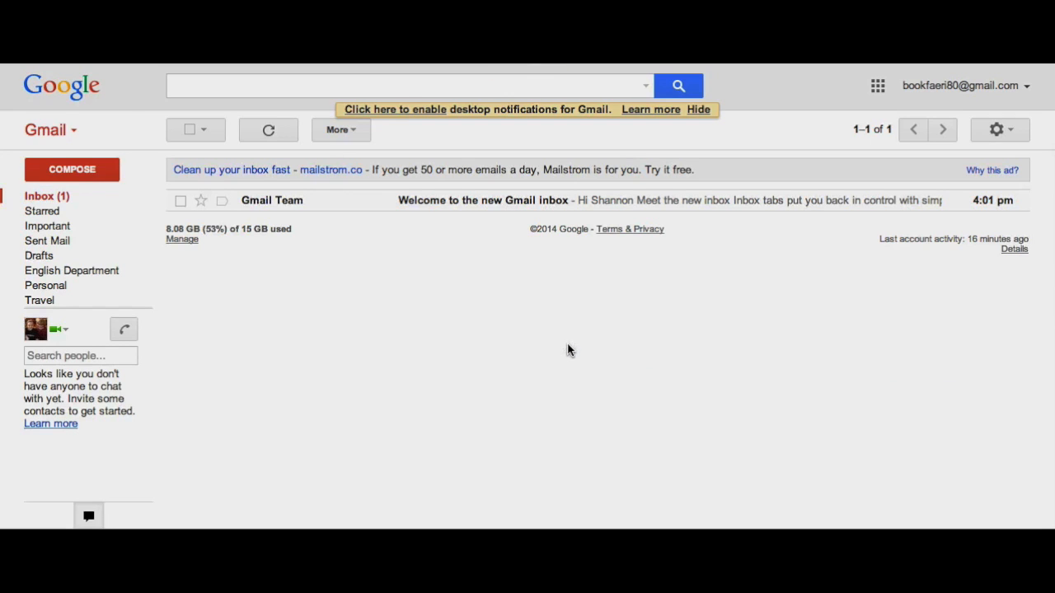
# Go to the full Settings page from the gear menu and open the Accounts tab.
pyautogui.click(995, 132)
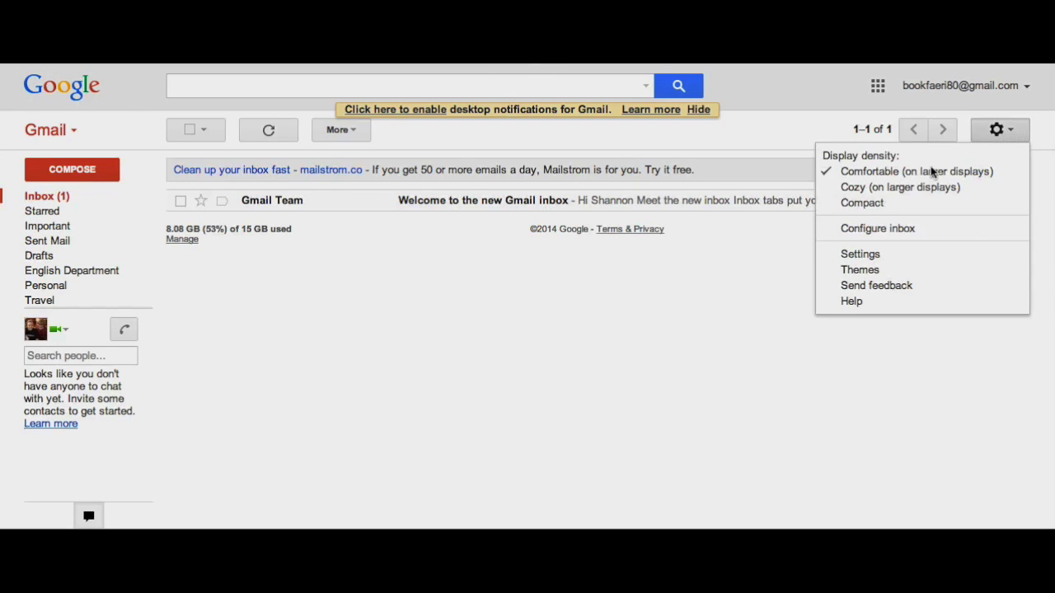
pyautogui.click(865, 257)
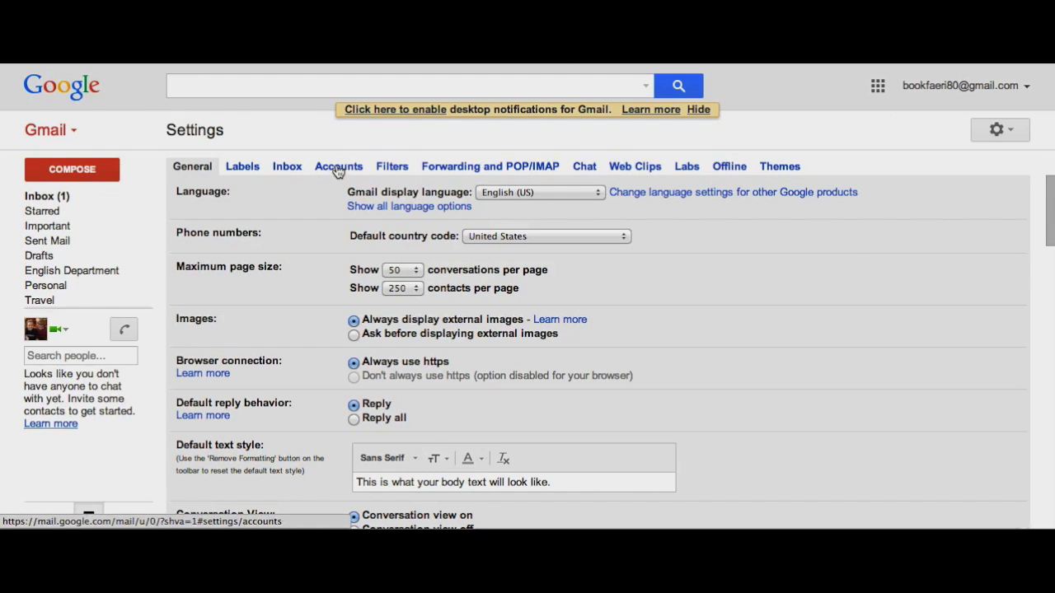
pyautogui.click(338, 168)
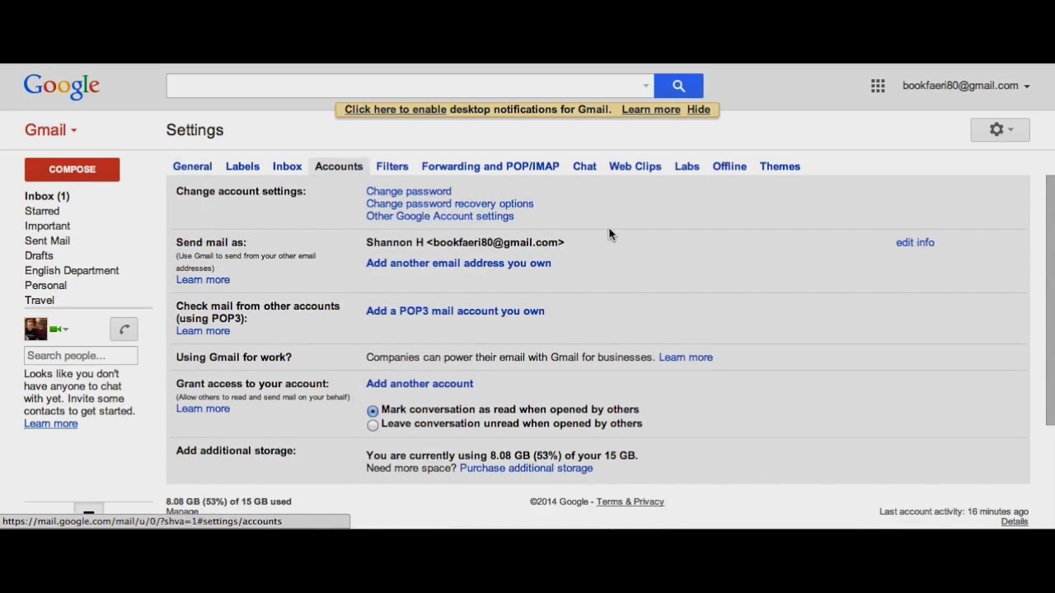
pyautogui.scroll(-1, 609, 235)
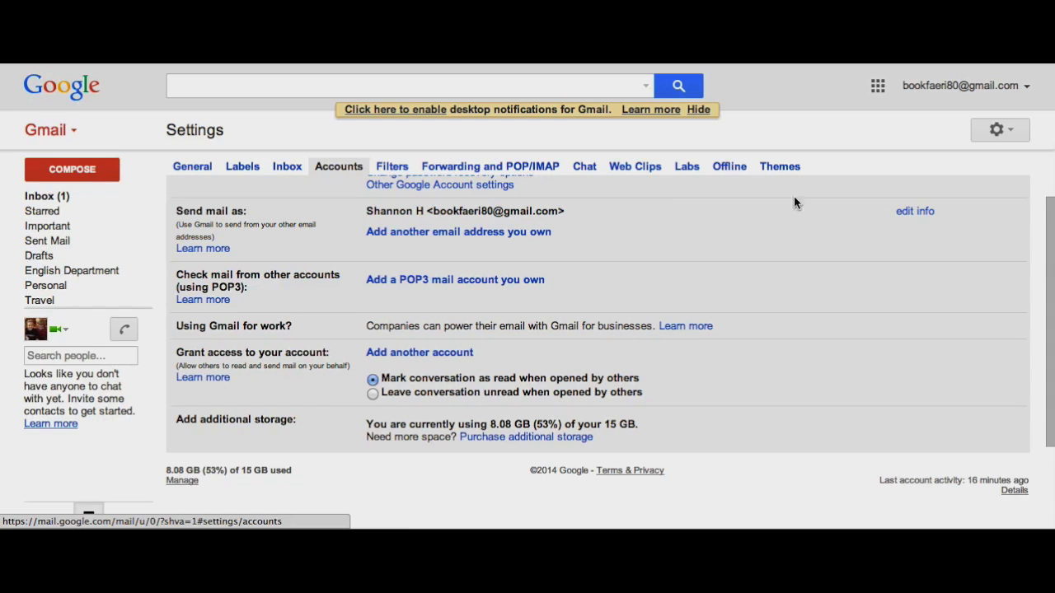
# Replace the Send mail as name with the user's custom full name and save it.
pyautogui.click(910, 215)
pyautogui.click(125, 121)
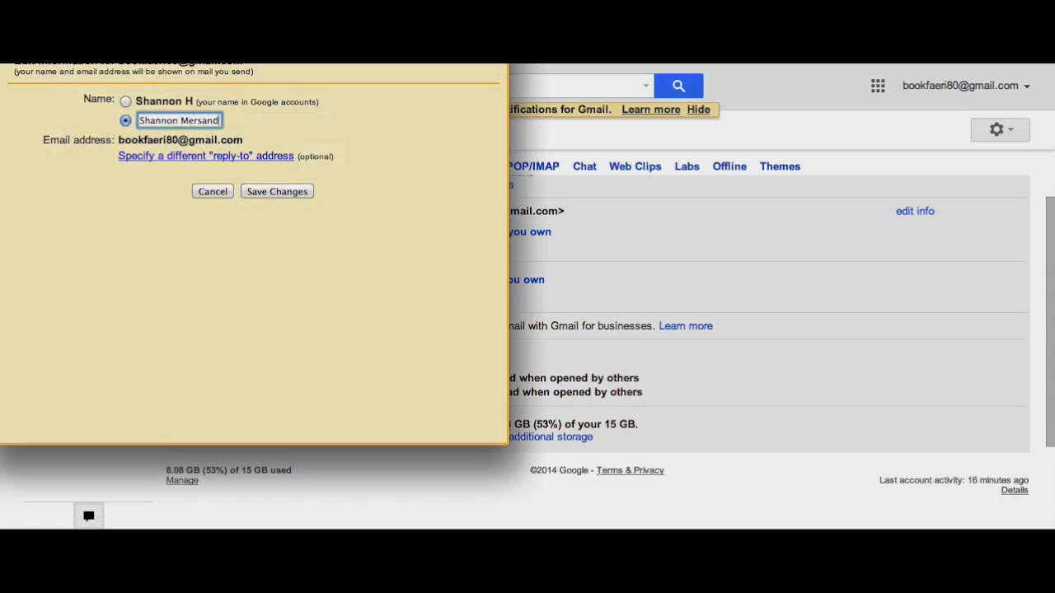
pyautogui.click(256, 192)
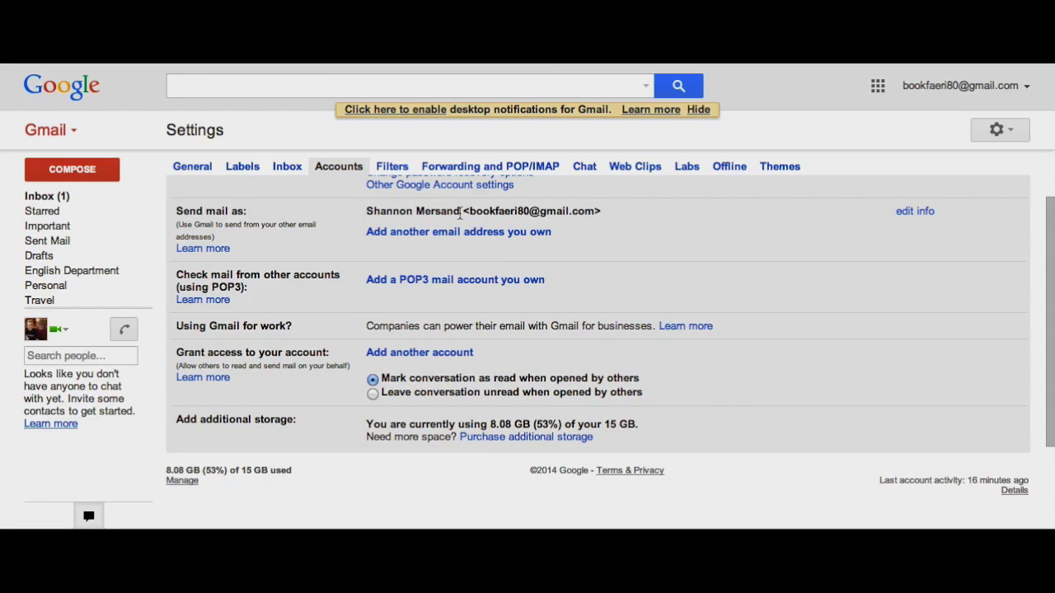
pyautogui.moveTo(460, 212); pyautogui.dragTo(359, 215)
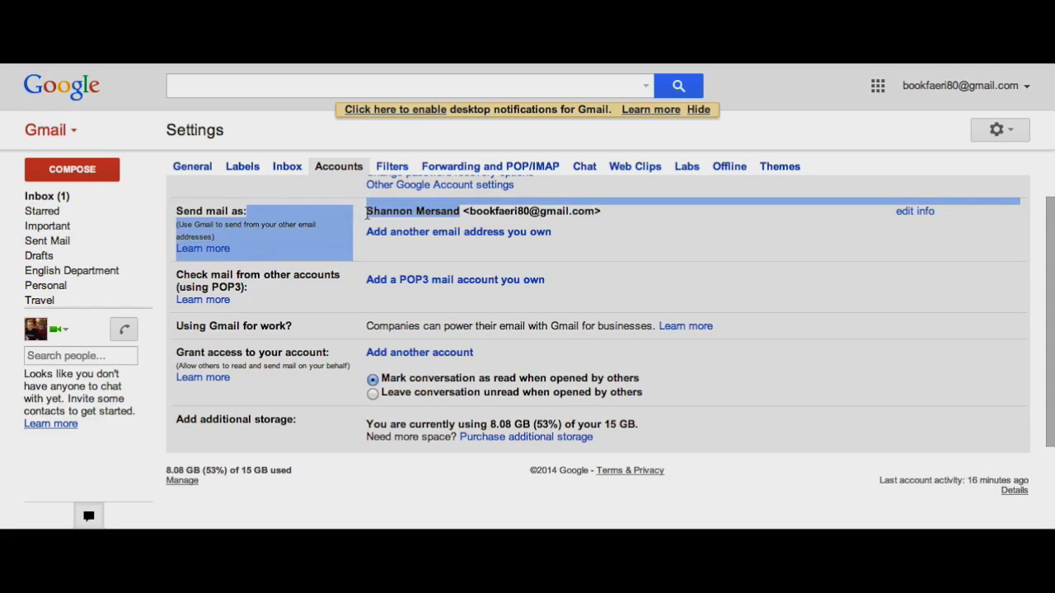
pyautogui.click(366, 213)
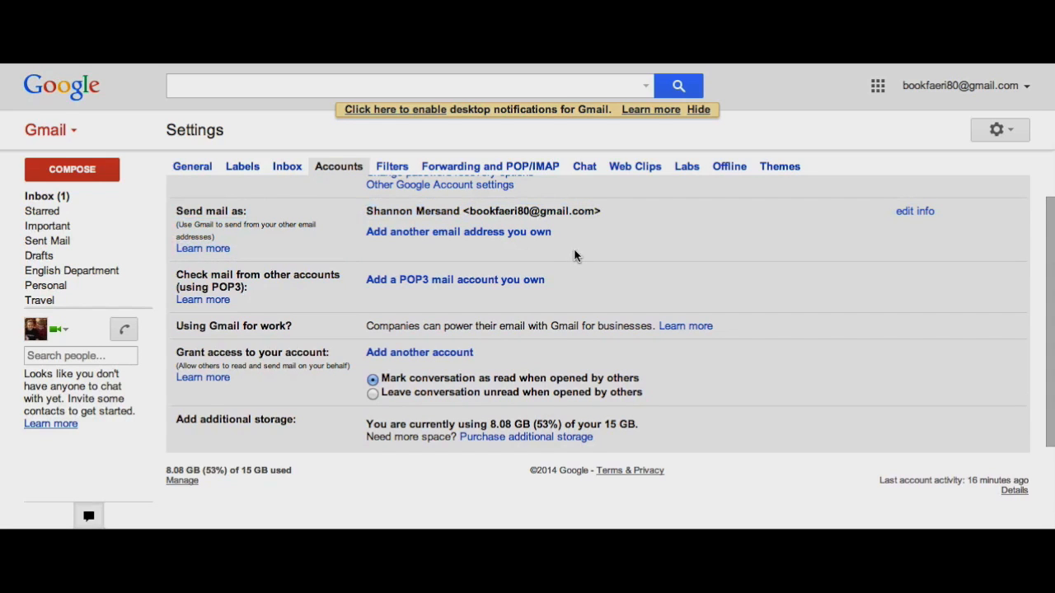
pyautogui.scroll(-1, 573, 248)
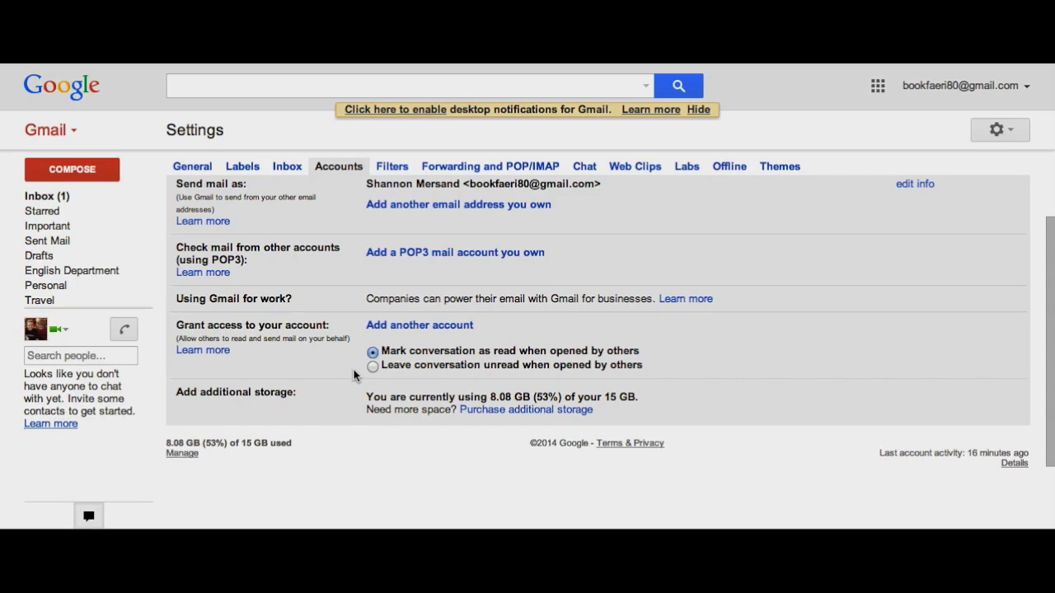
pyautogui.scroll(2, 354, 375)
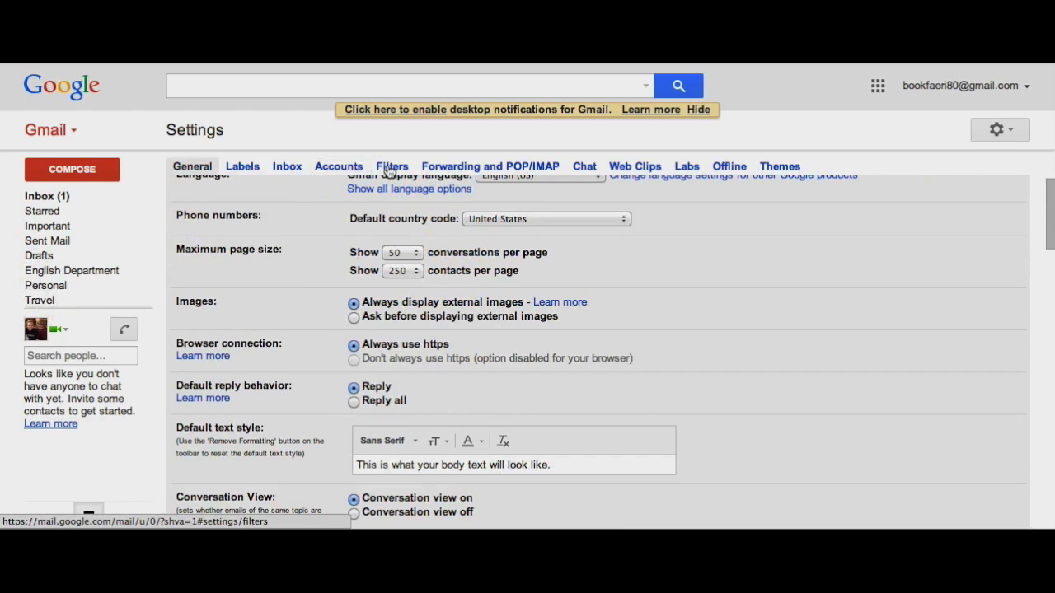
# On the Filters tab, start a filter with the sender's email address in From and continue to actions.
pyautogui.click(390, 166)
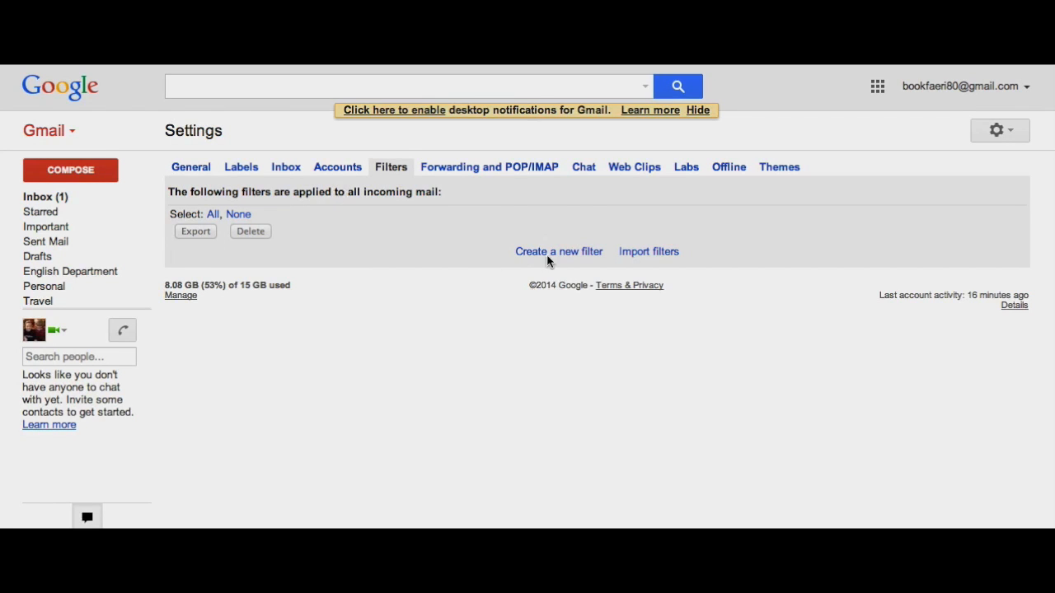
pyautogui.click(523, 257)
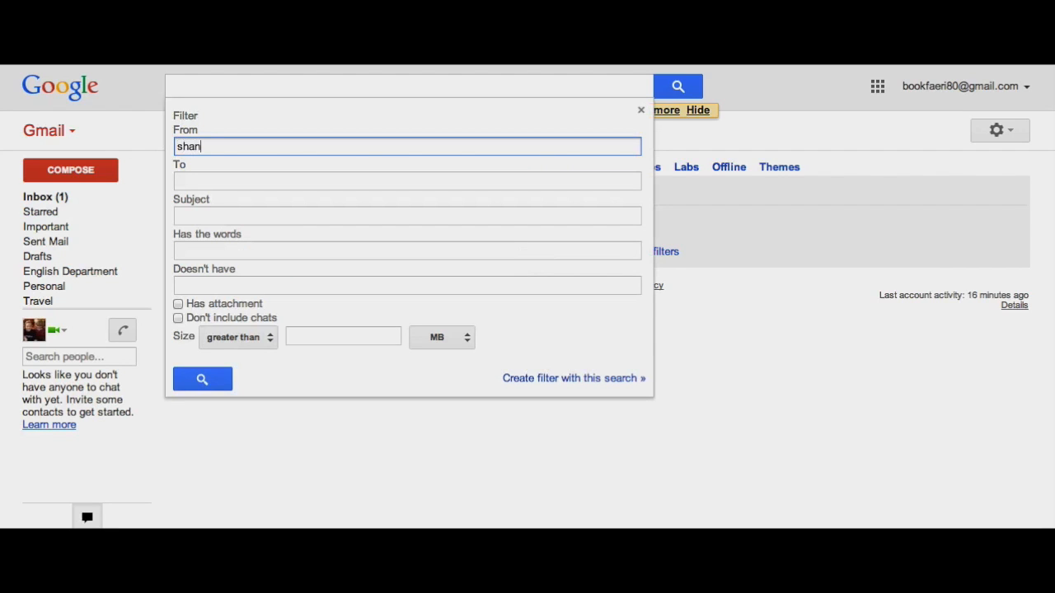
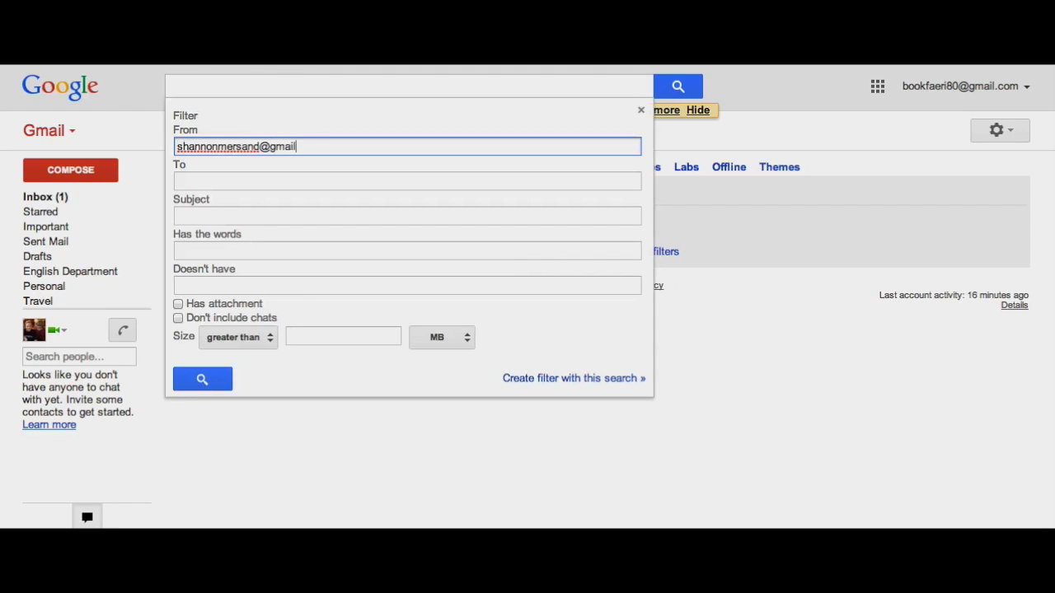
pyautogui.click(349, 183)
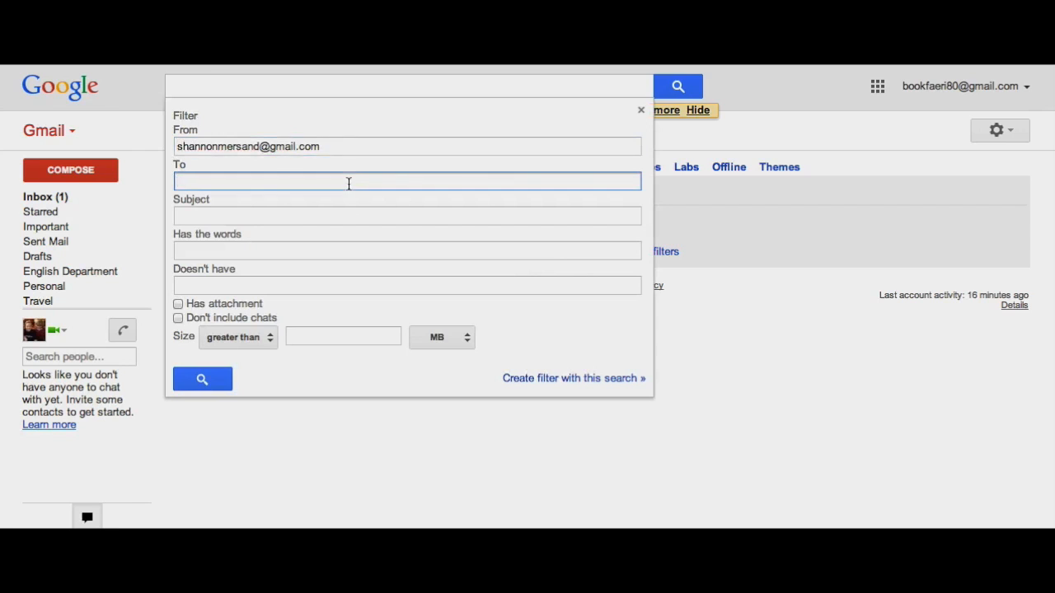
pyautogui.click(191, 212)
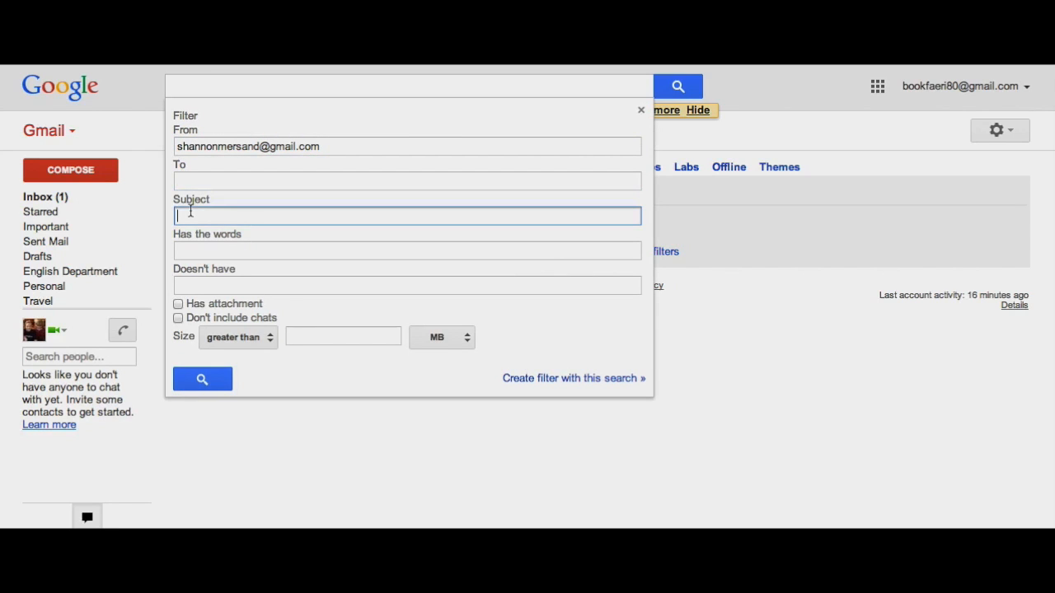
pyautogui.click(219, 248)
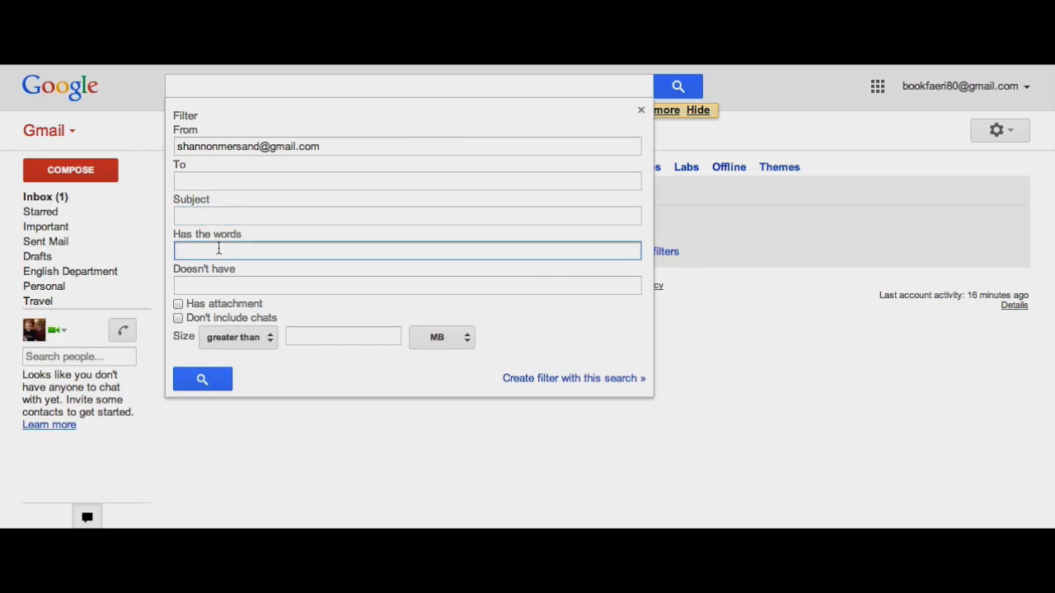
pyautogui.click(214, 285)
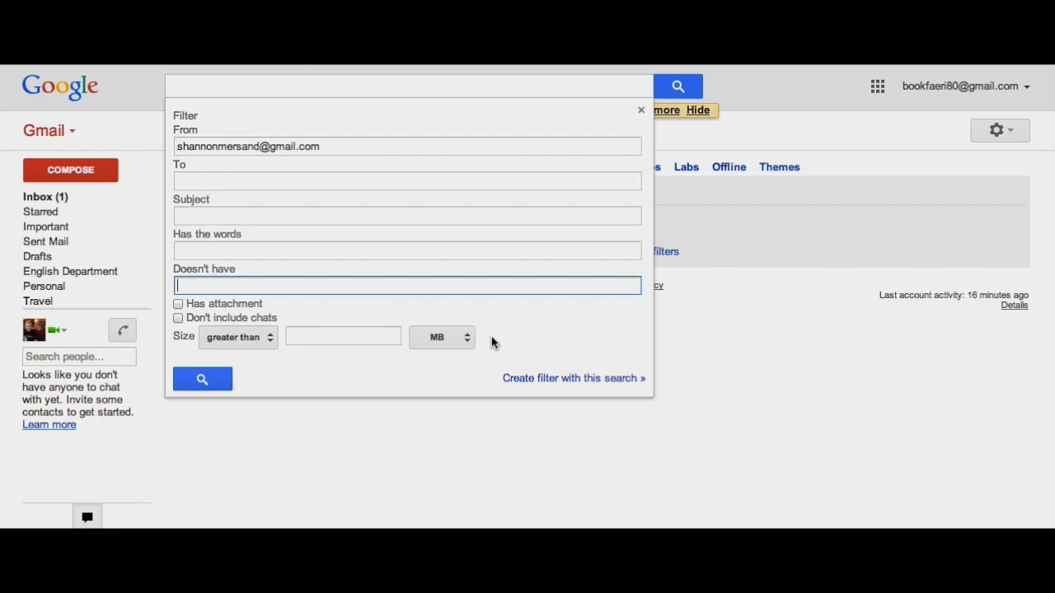
pyautogui.click(566, 380)
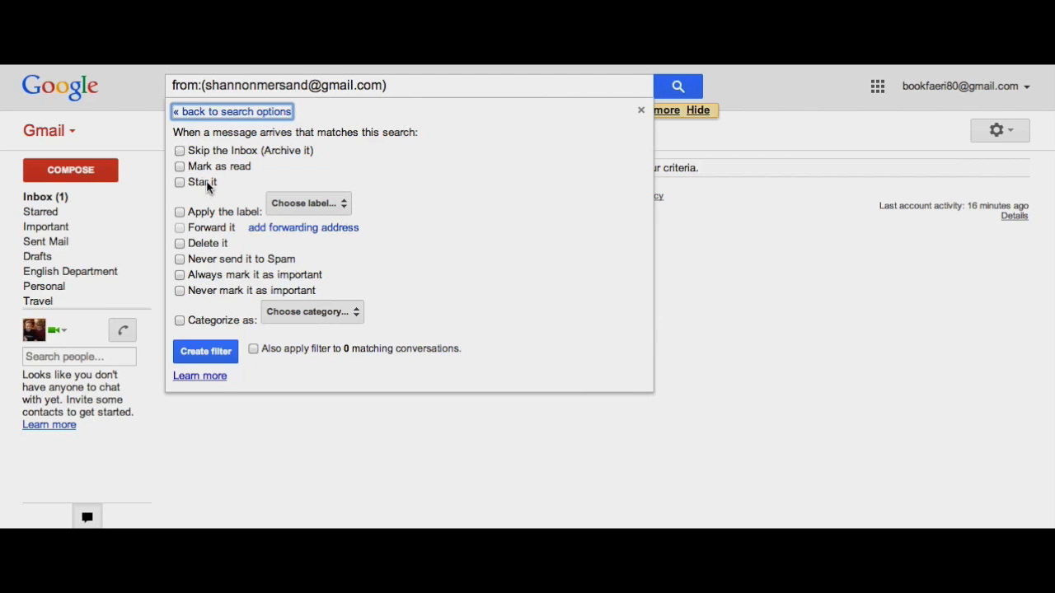
# Set the filter to apply the English Department label and also categorize mail, then try creating it.
pyautogui.click(181, 213)
pyautogui.click(284, 206)
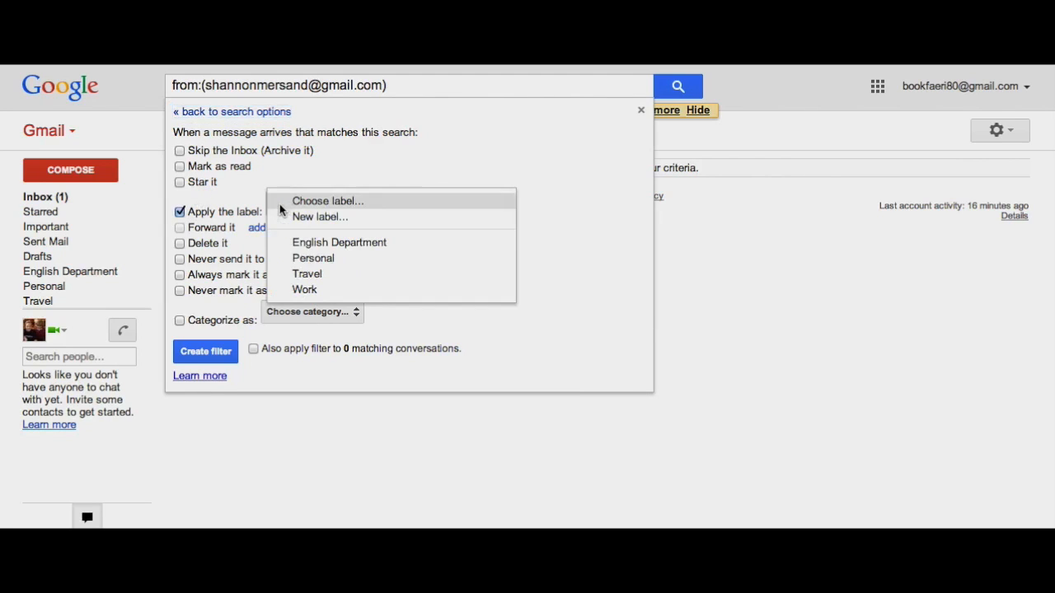
pyautogui.click(329, 242)
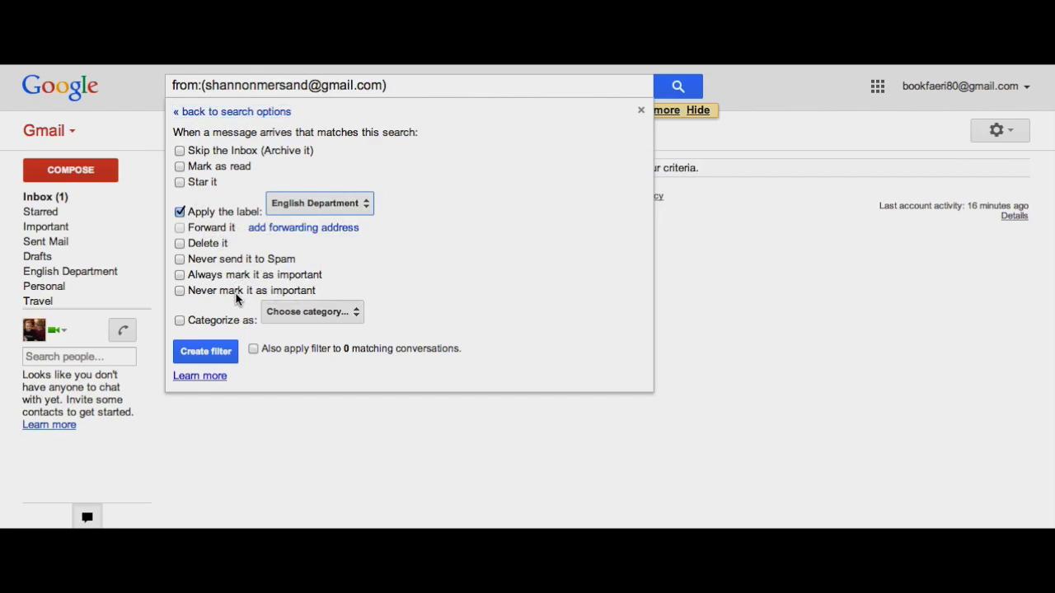
pyautogui.click(180, 320)
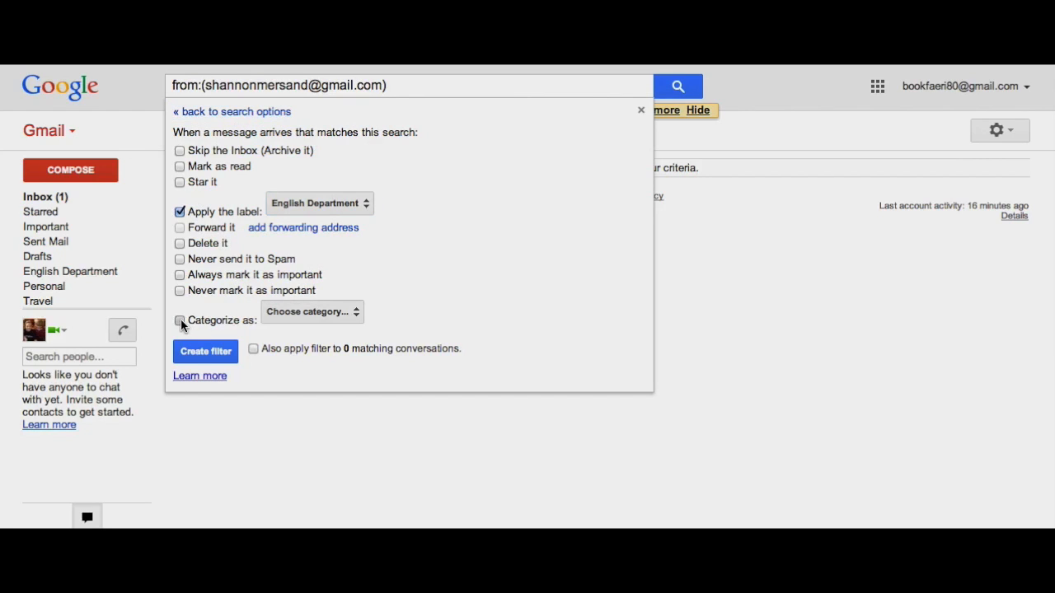
pyautogui.click(301, 323)
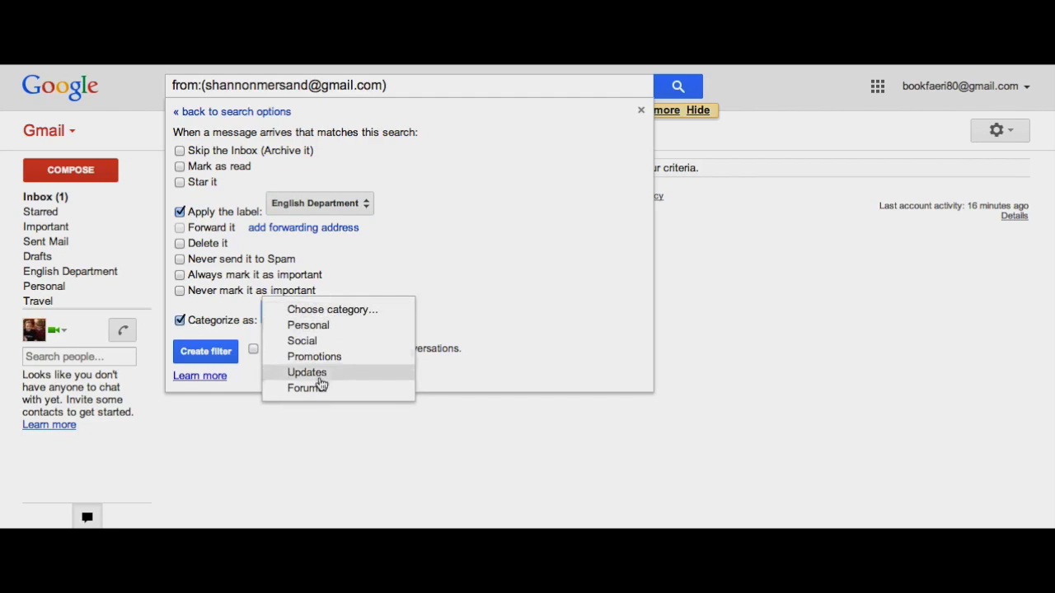
pyautogui.click(397, 275)
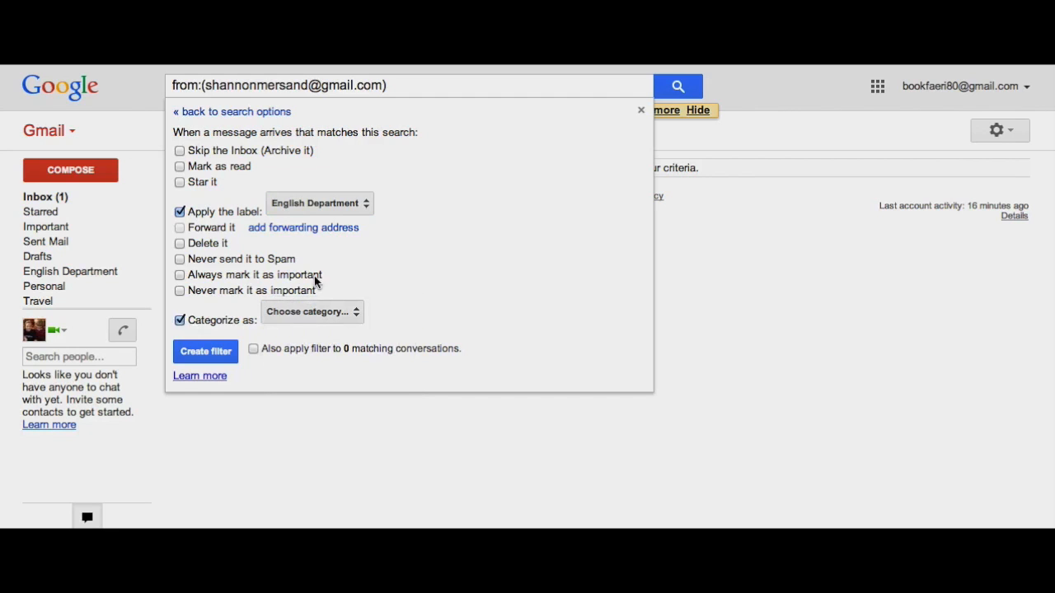
pyautogui.click(213, 353)
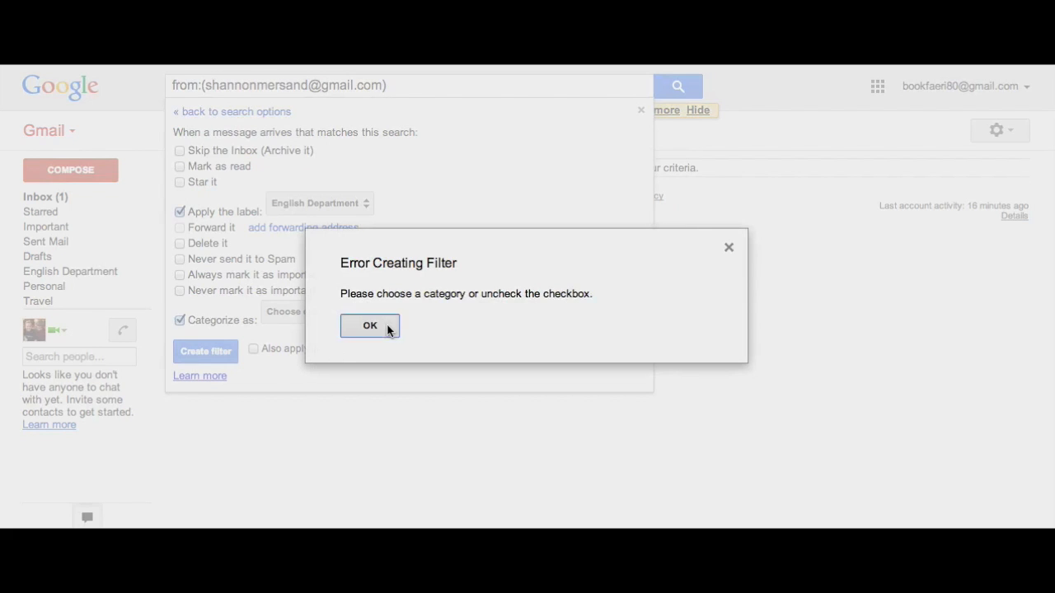
# Dismiss the error, turn off categorizing, and create the filter.
pyautogui.click(388, 327)
pyautogui.click(180, 320)
pyautogui.click(215, 354)
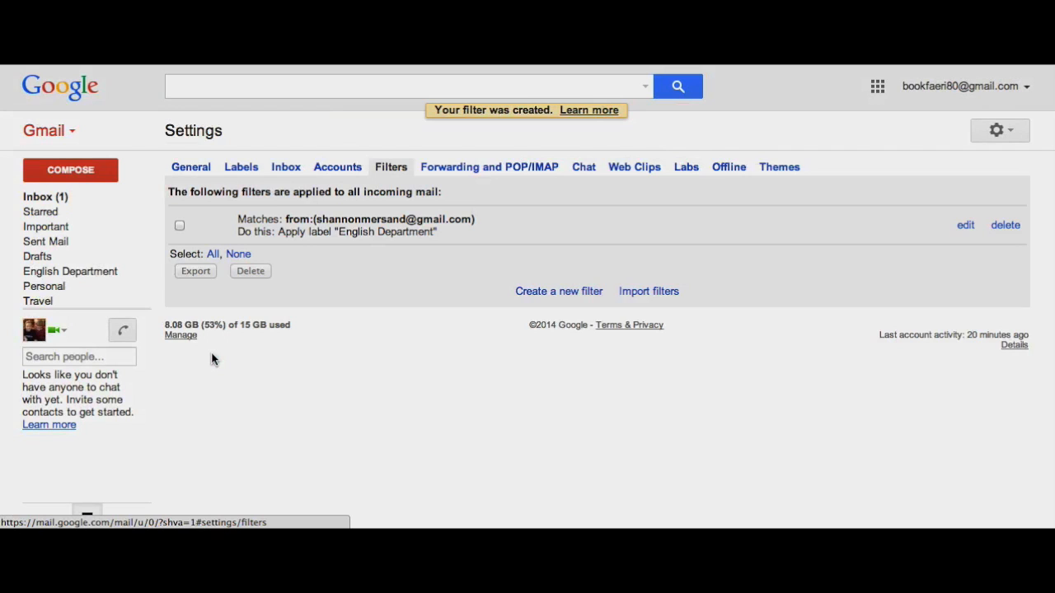
# Show the Forwarding and POP/IMAP settings: forwarding unset, POP and IMAP both disabled.
pyautogui.click(464, 167)
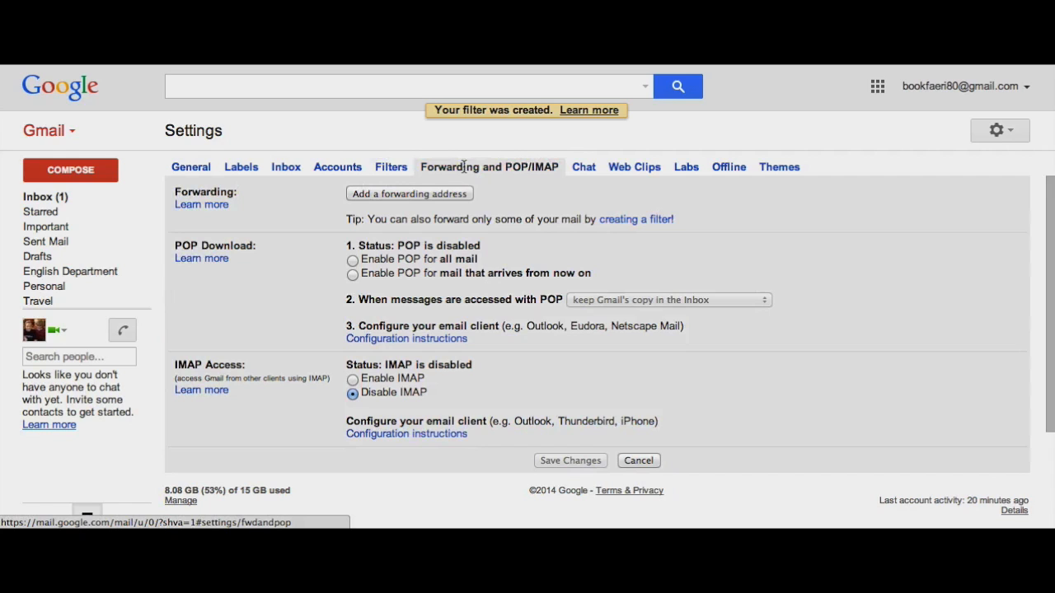
# Review the Chat settings for outbound voice calling, chat sounds and animated emoticons.
pyautogui.click(588, 166)
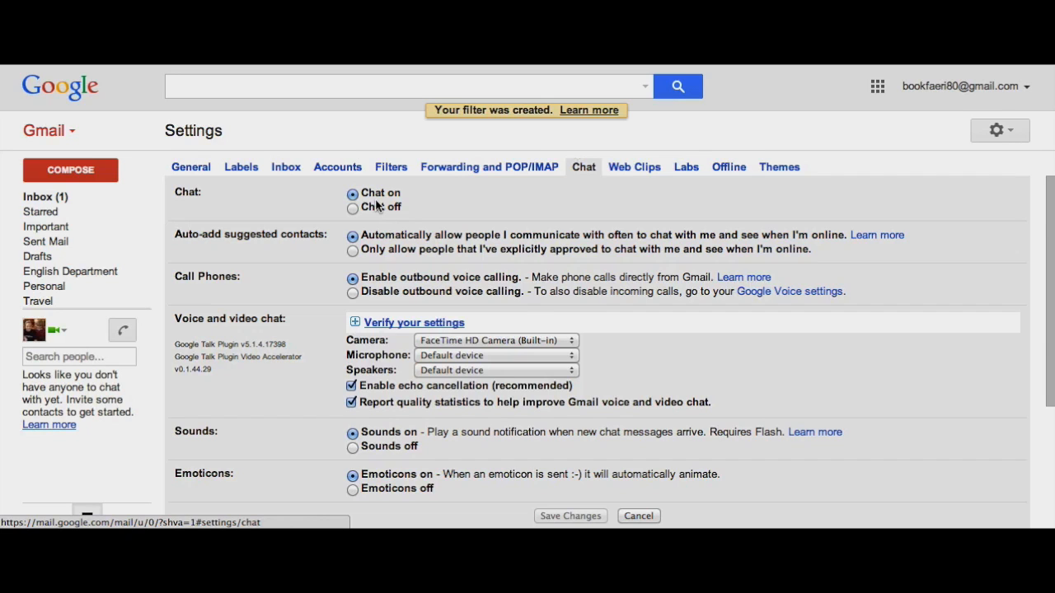
pyautogui.scroll(-1, 431, 217)
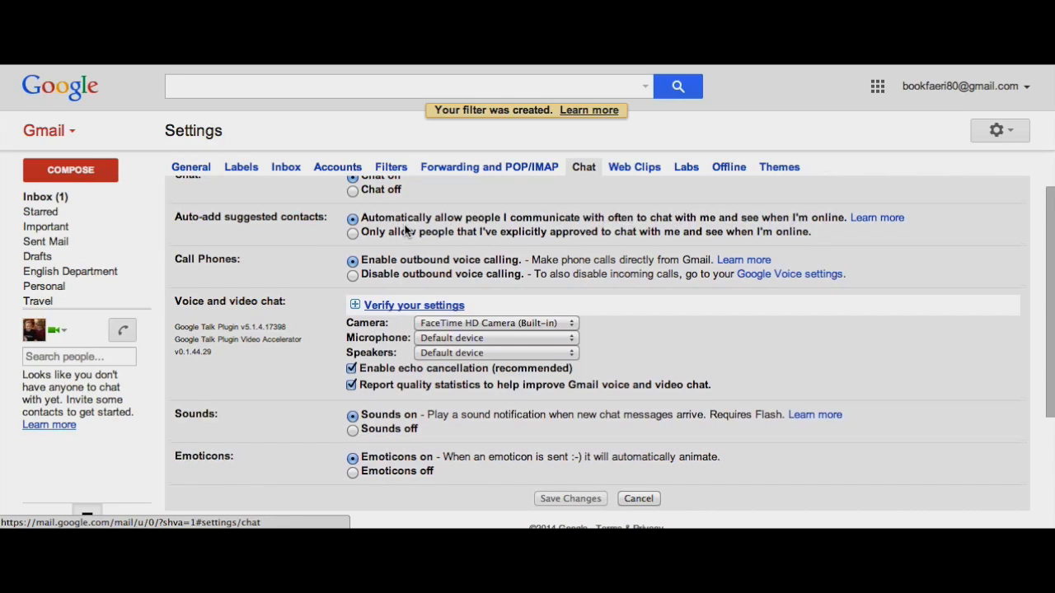
pyautogui.scroll(-1, 401, 237)
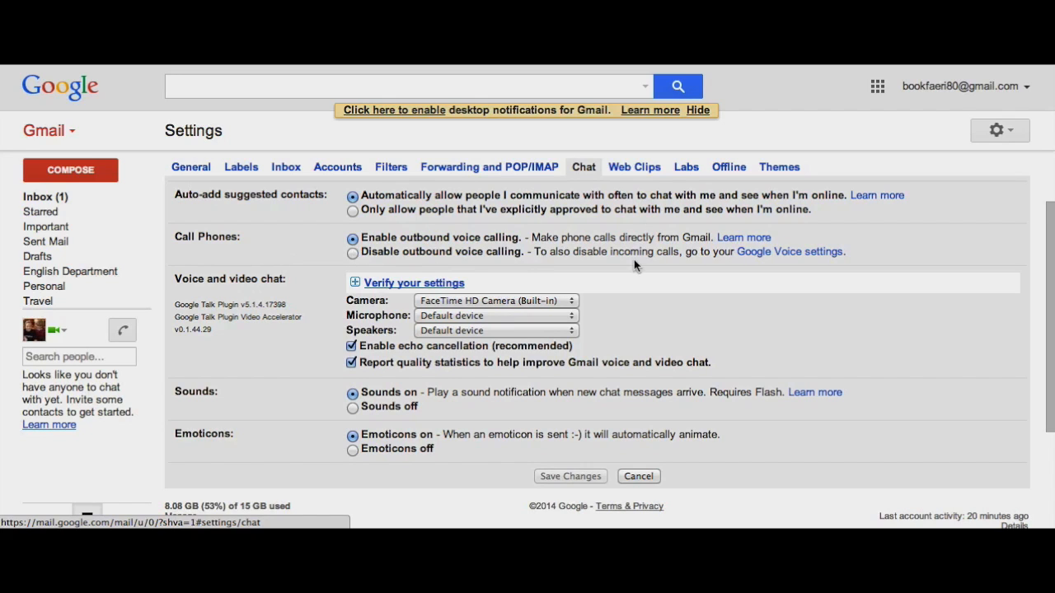
pyautogui.scroll(-1, 634, 259)
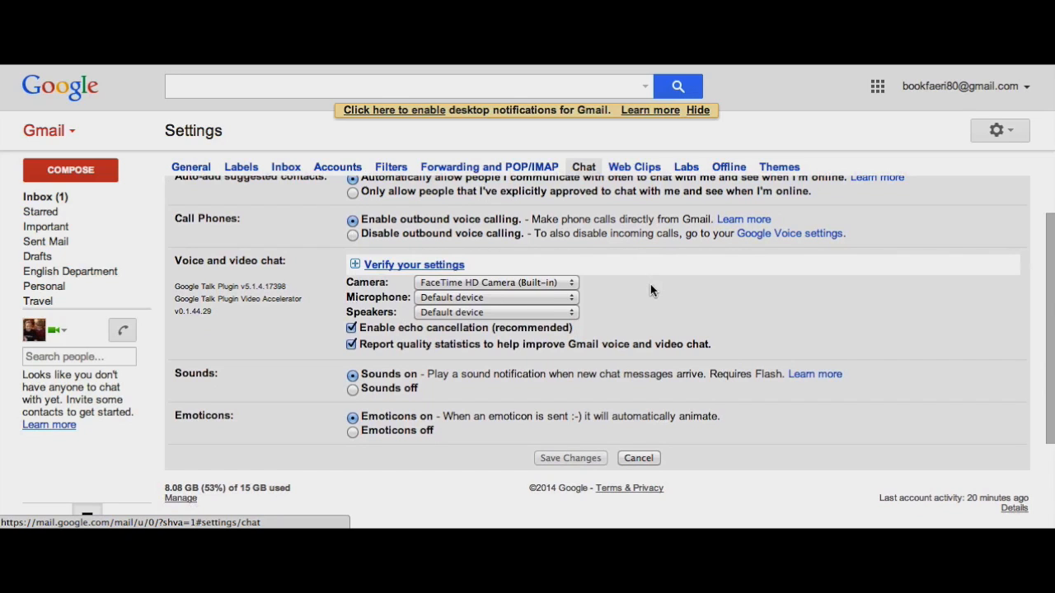
pyautogui.scroll(-1, 650, 290)
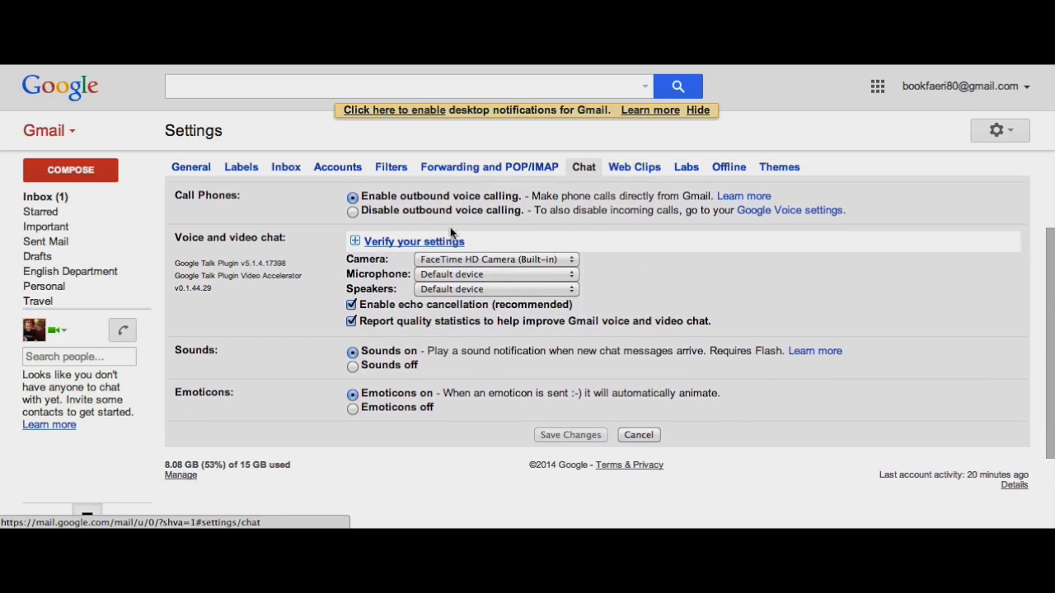
pyautogui.scroll(-1, 618, 269)
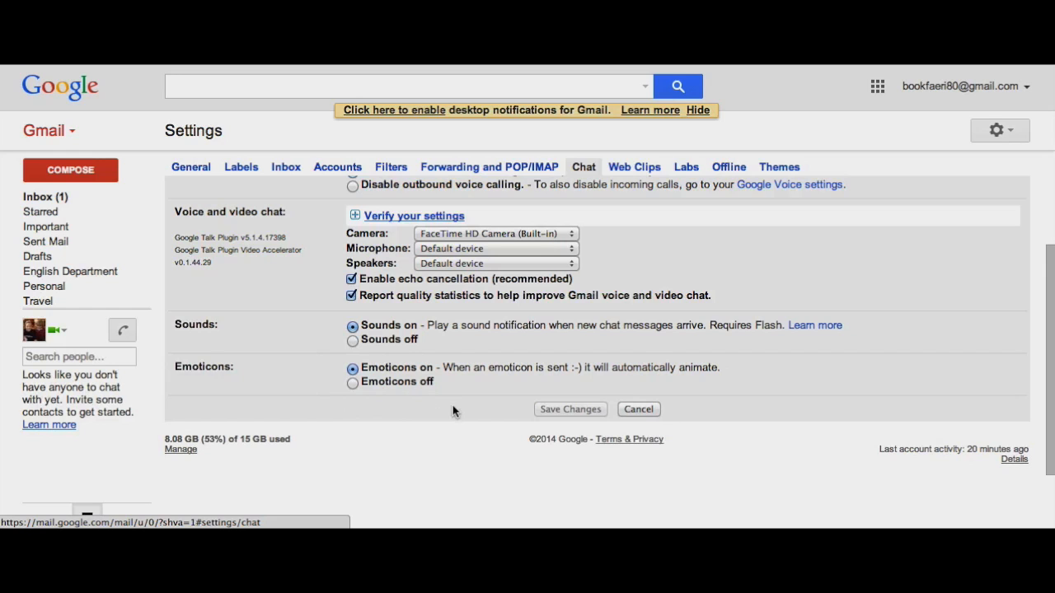
pyautogui.scroll(3, 453, 410)
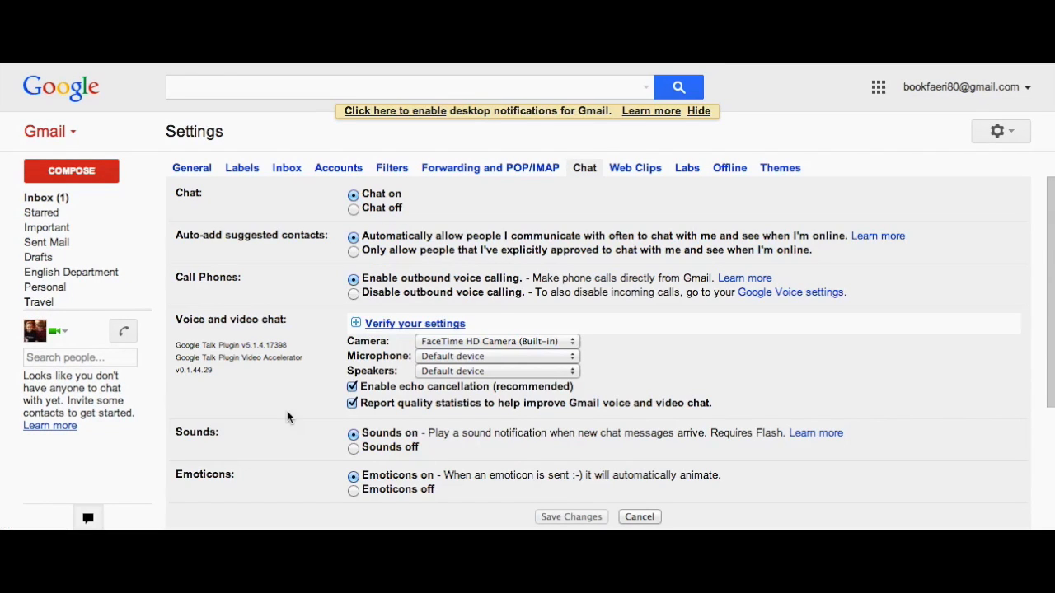
# Apply the Planets HD theme with its location set to Wassaic.
pyautogui.click(780, 174)
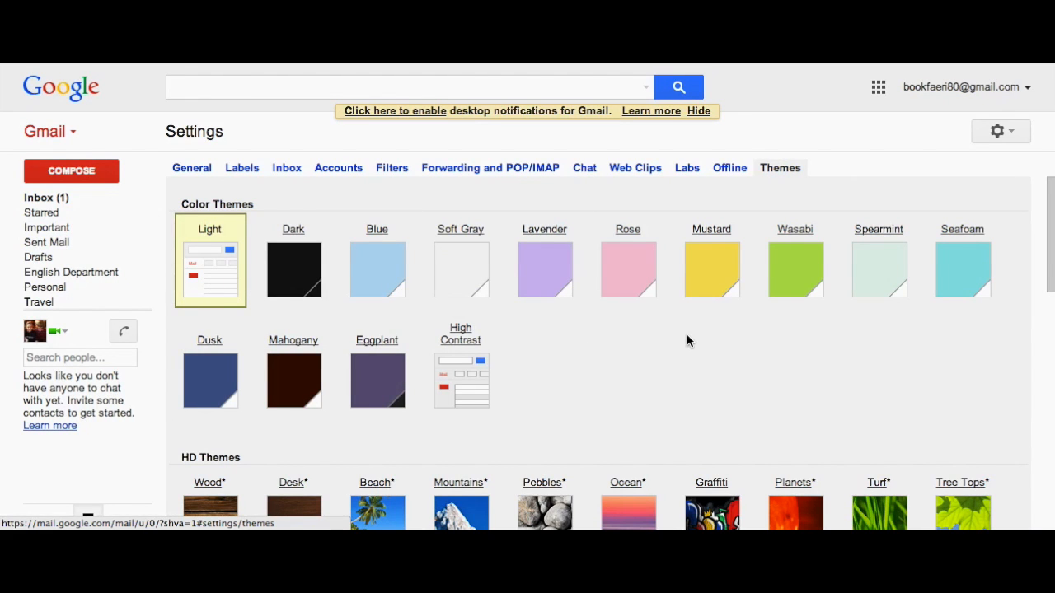
pyautogui.scroll(-1, 686, 333)
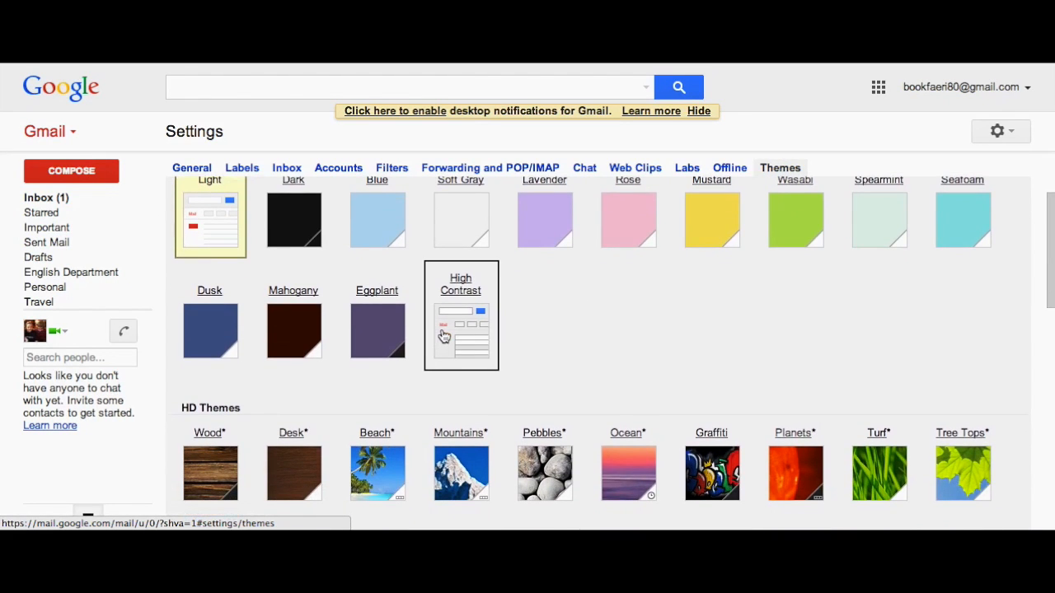
pyautogui.scroll(-2, 583, 319)
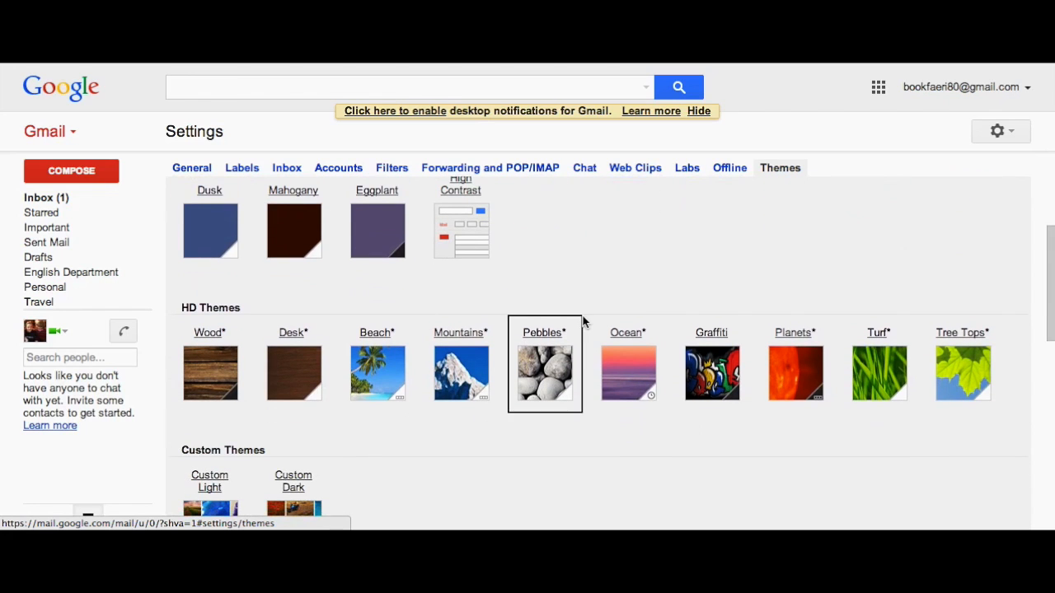
pyautogui.scroll(-1, 631, 379)
pyautogui.scroll(-1, 779, 368)
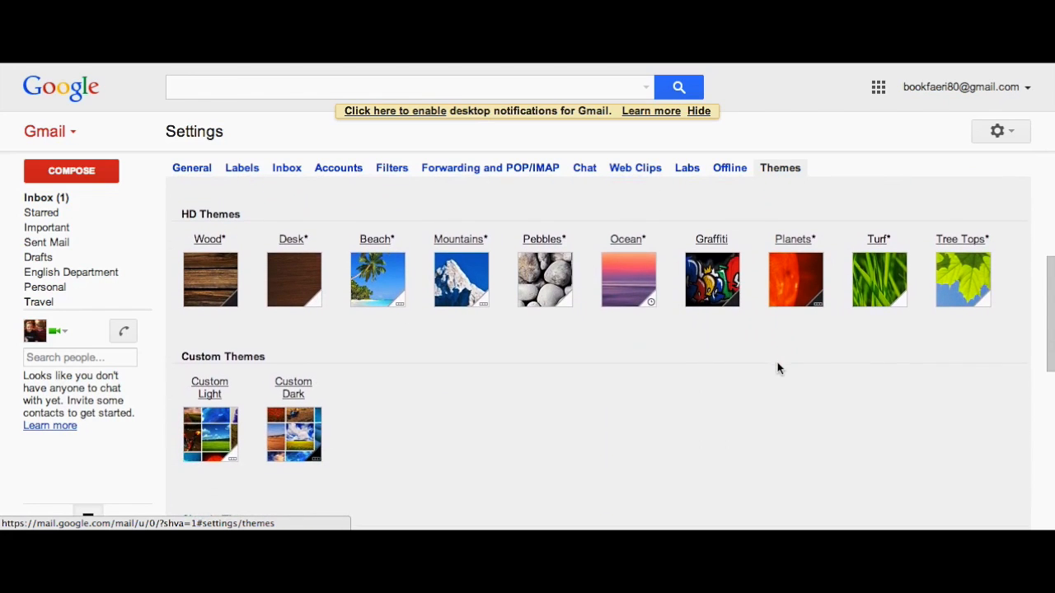
pyautogui.click(791, 284)
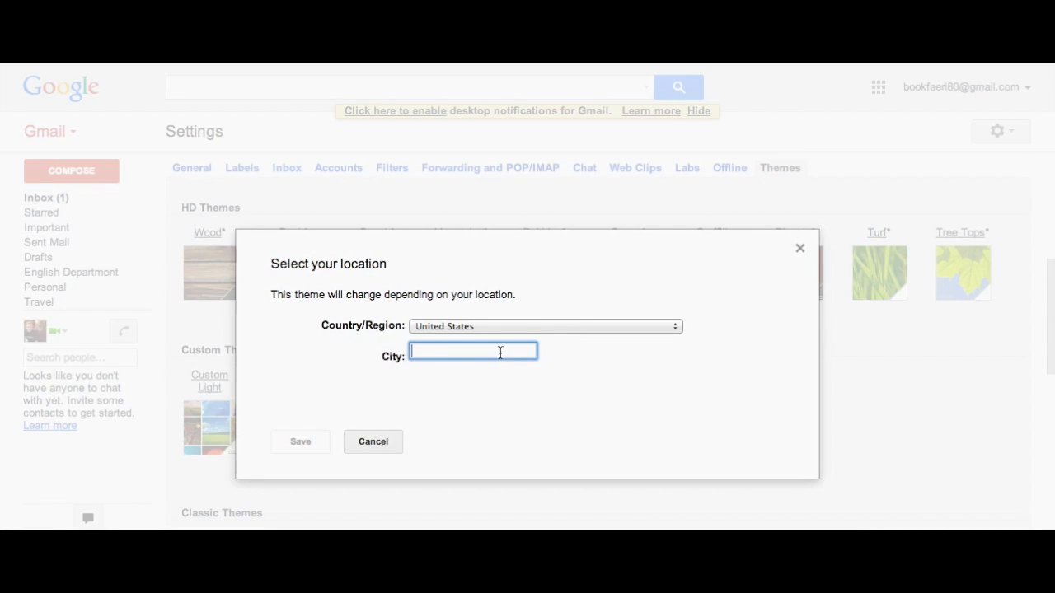
pyautogui.write('Wassaic')
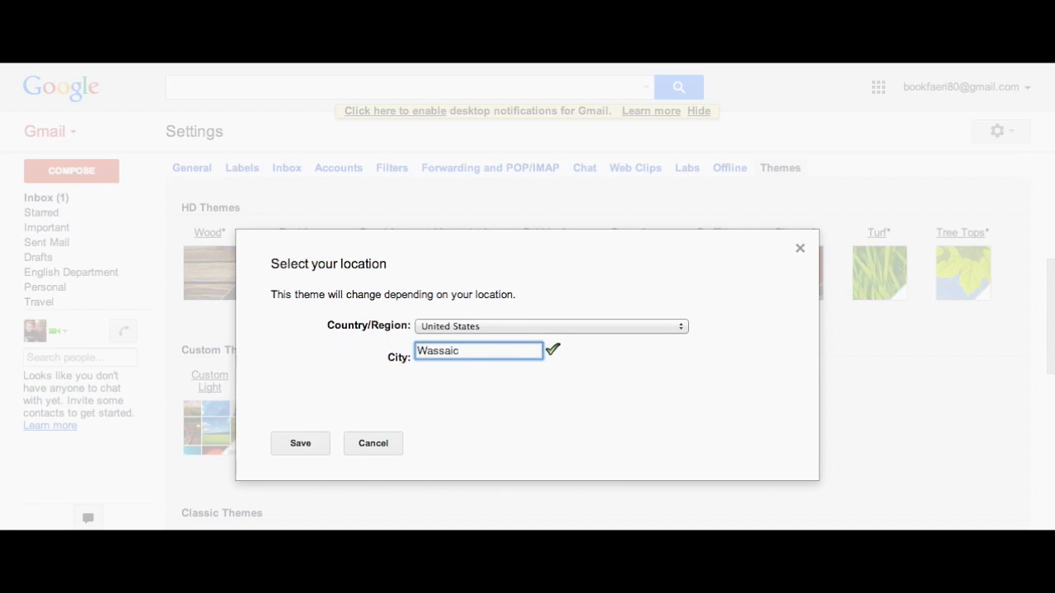
pyautogui.click(317, 445)
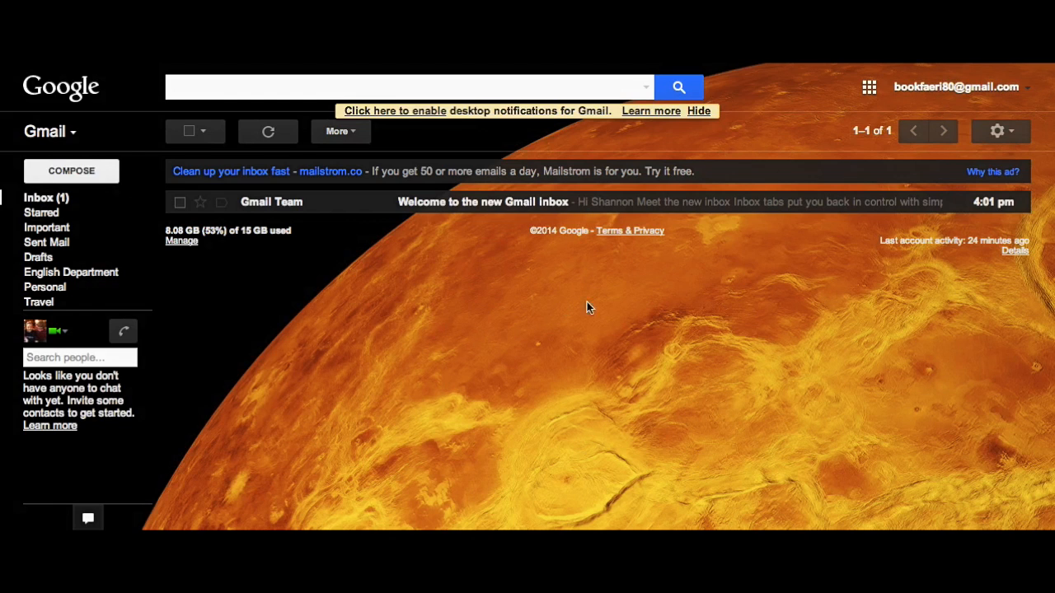
# Replace the Planets theme with the Tea House theme from Classic Themes.
pyautogui.click(1017, 132)
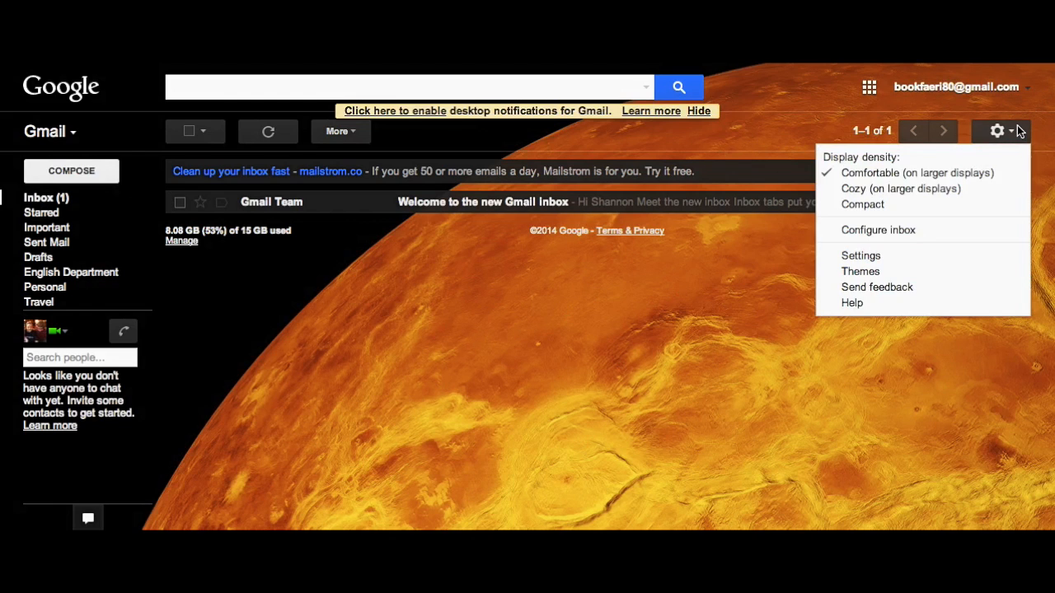
pyautogui.click(862, 258)
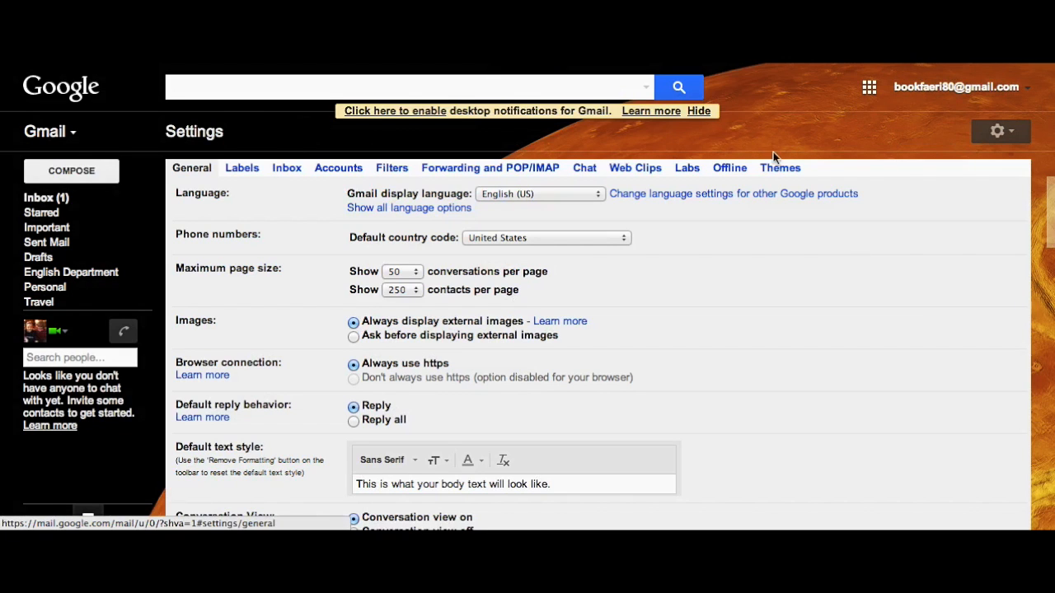
pyautogui.click(778, 167)
pyautogui.scroll(-3, 520, 420)
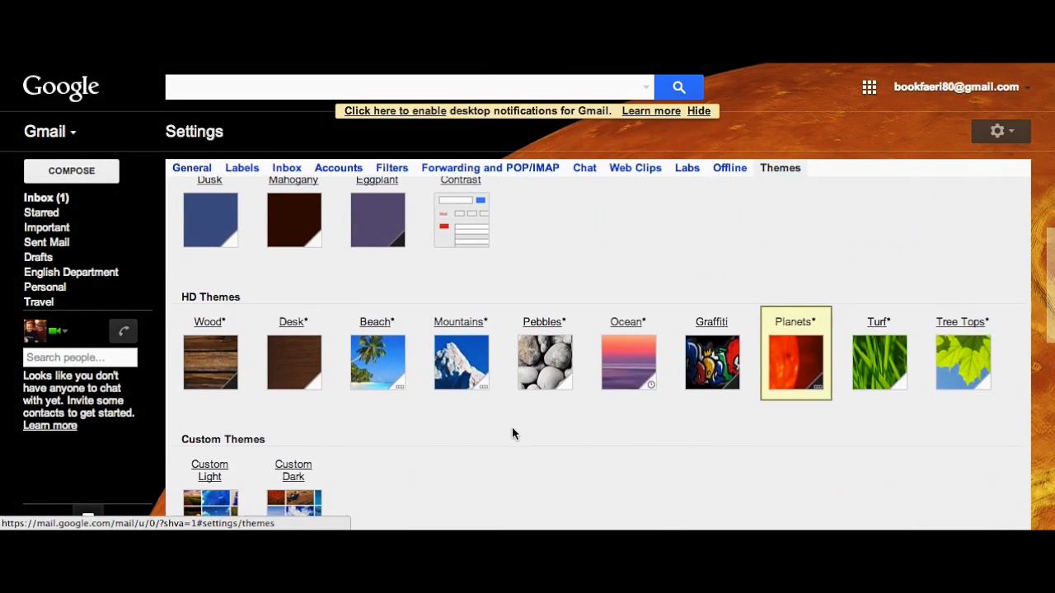
pyautogui.scroll(-1, 512, 433)
pyautogui.scroll(-2, 512, 432)
pyautogui.scroll(-3, 512, 433)
pyautogui.scroll(-1, 512, 433)
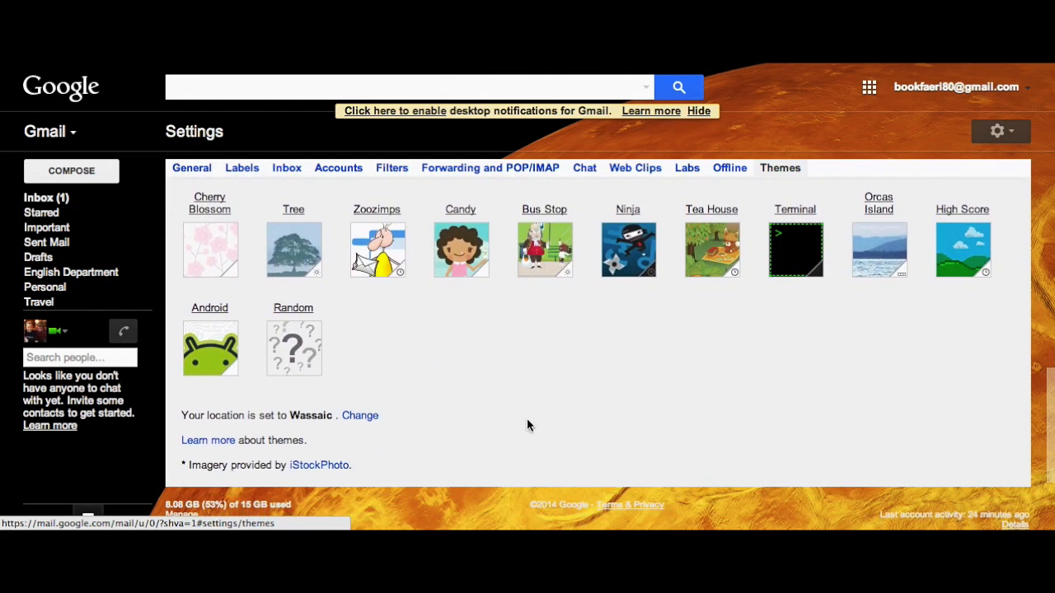
pyautogui.scroll(-1, 655, 359)
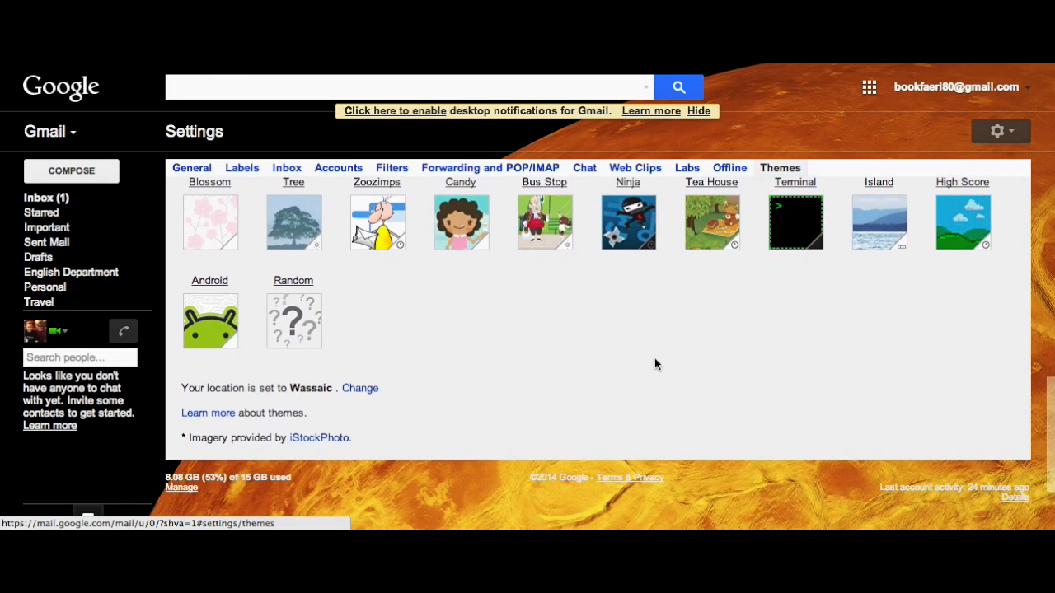
pyautogui.scroll(2, 654, 362)
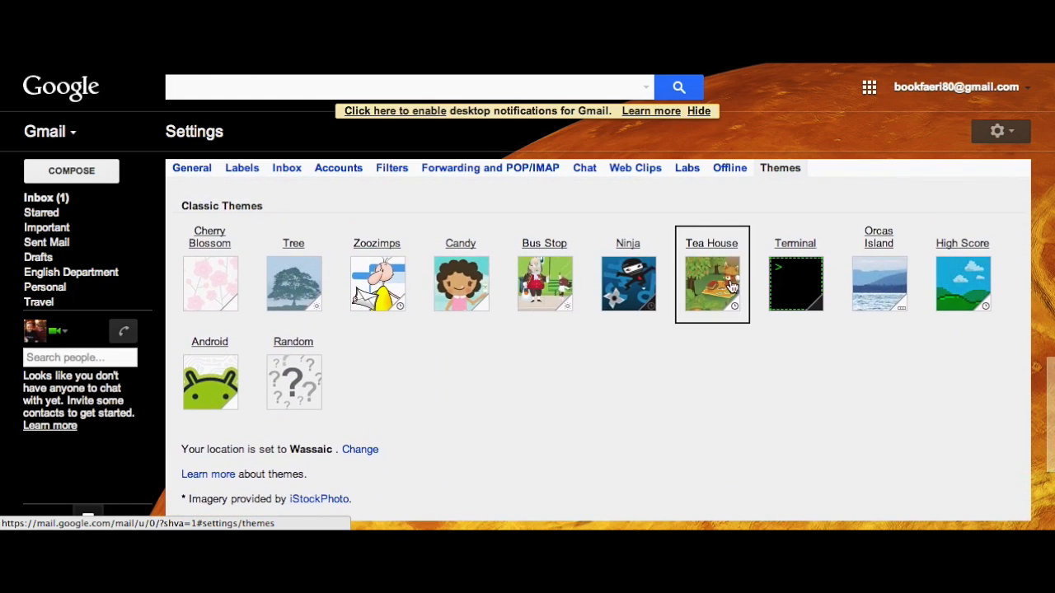
pyautogui.click(731, 284)
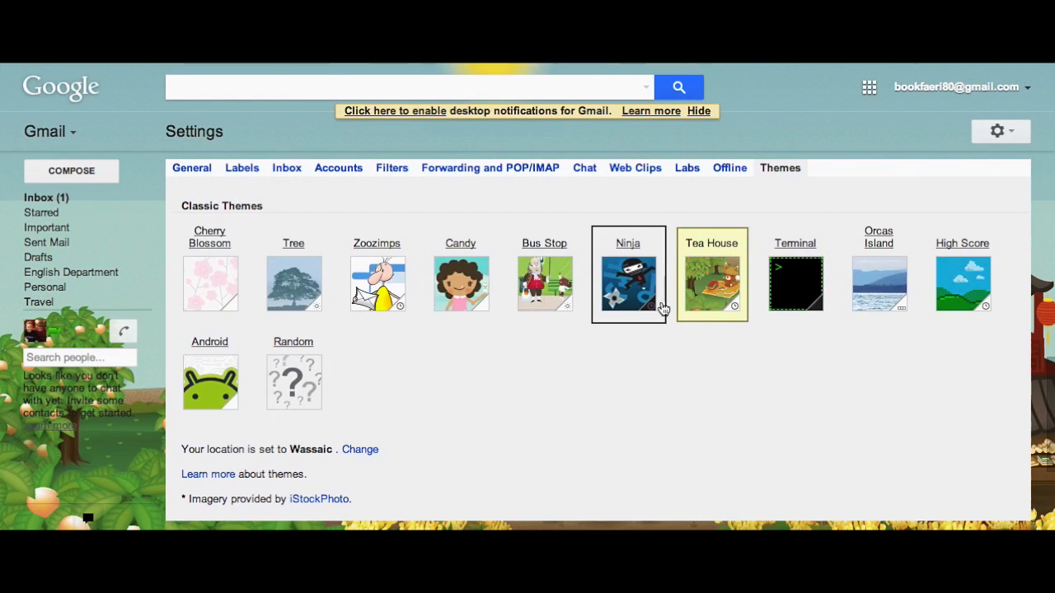
pyautogui.scroll(5, 664, 307)
pyautogui.scroll(3, 662, 307)
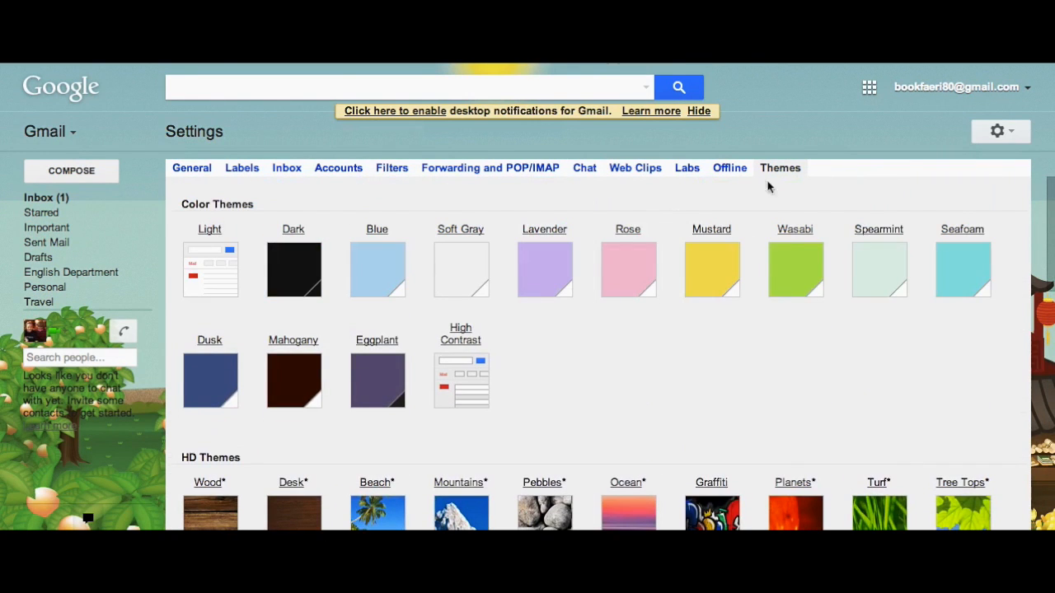